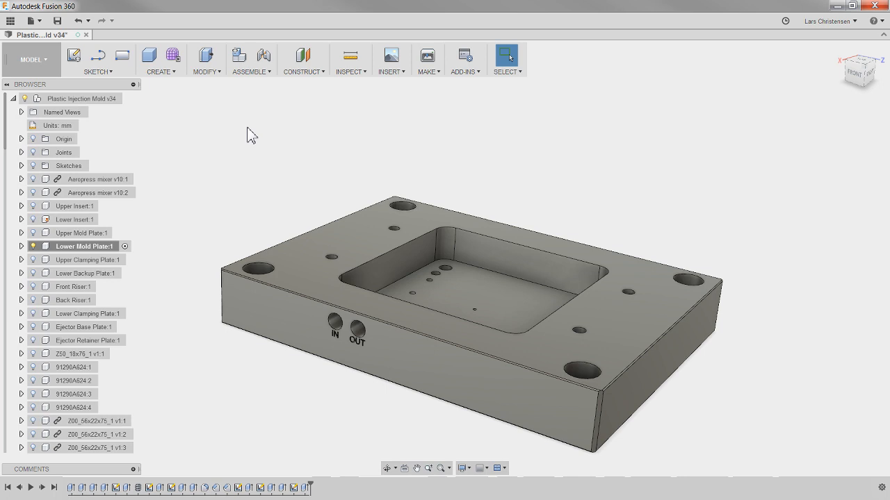
Expand the Sketches folder and highlight the Top, Side and Front Insert Layout sketches one after another on the plate.
{"action": "left_click", "coordinate": [21, 166]}
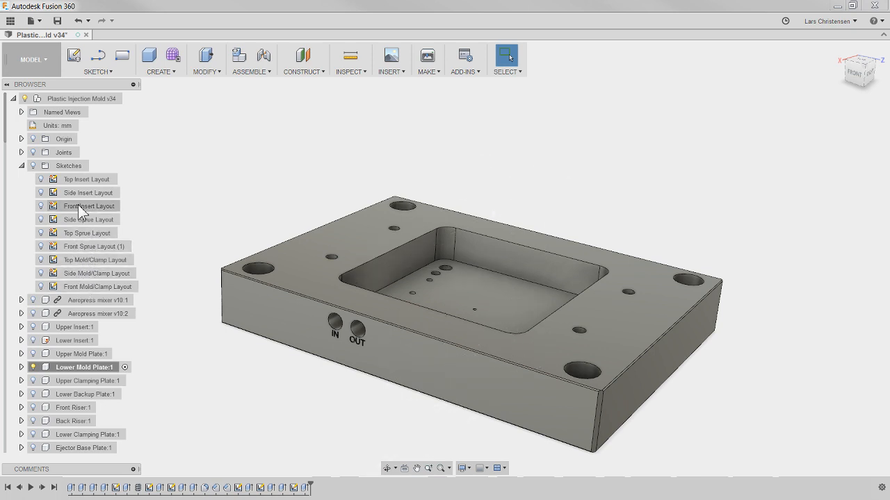
{"action": "left_click", "coordinate": [80, 179]}
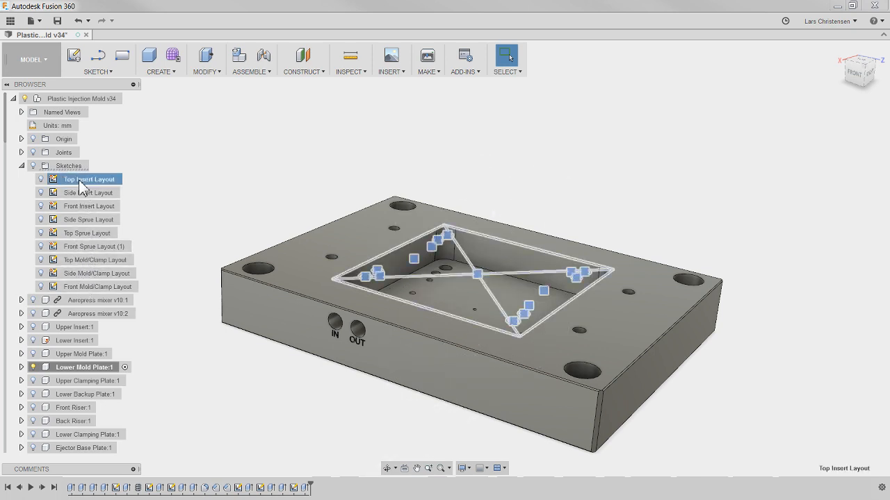
{"action": "left_click", "coordinate": [80, 194]}
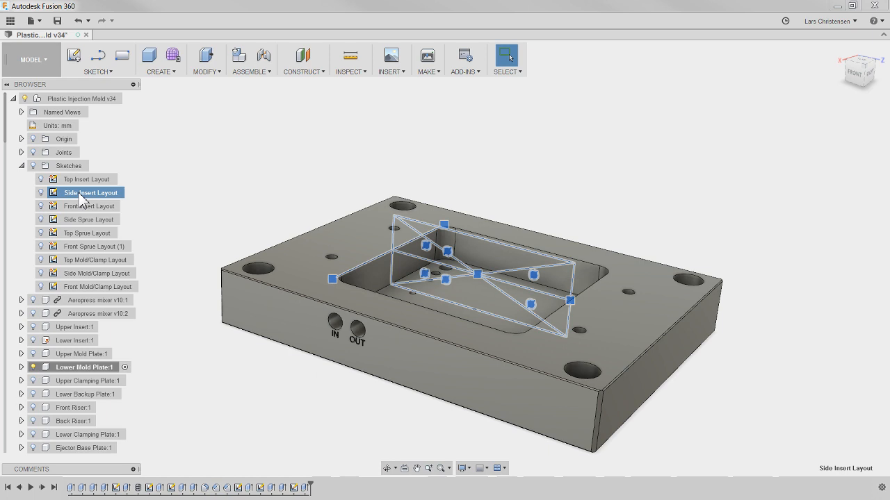
{"action": "left_click", "coordinate": [98, 209]}
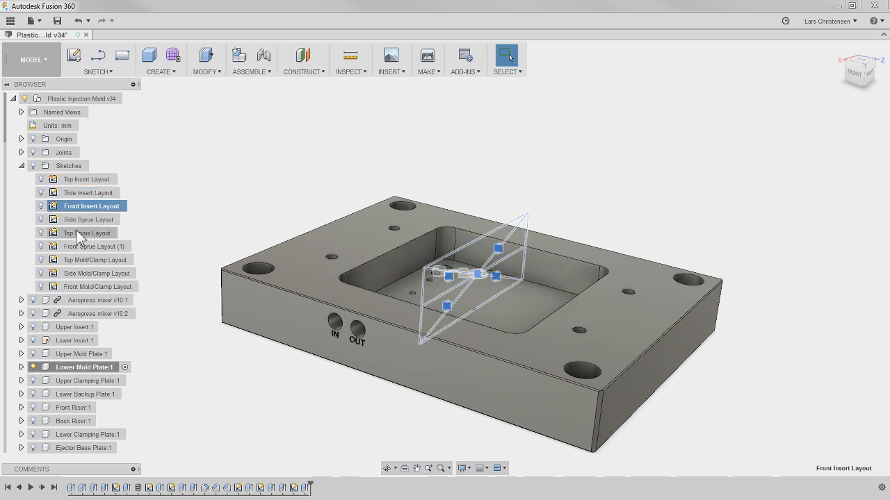
{"action": "left_click", "coordinate": [222, 219]}
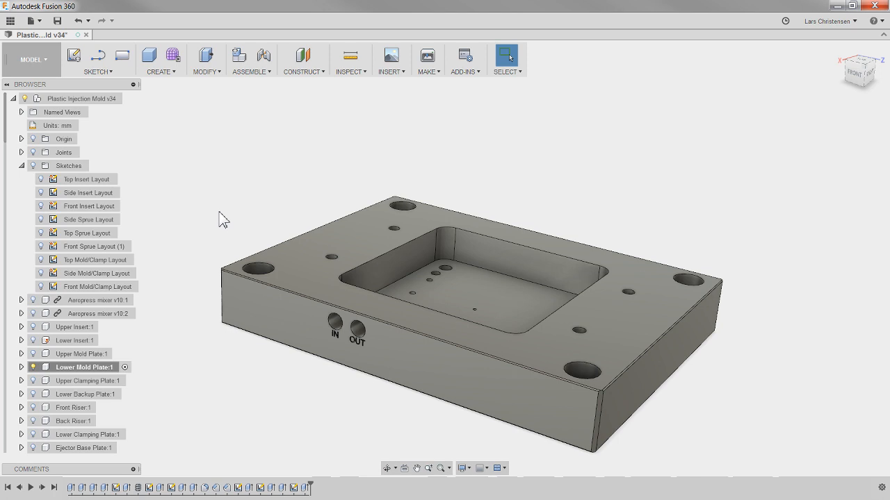
Highlight the Front Sprue Layout (1) and Top Mold/Clamp Layout sketches, then clear the selection.
{"action": "left_click", "coordinate": [88, 246]}
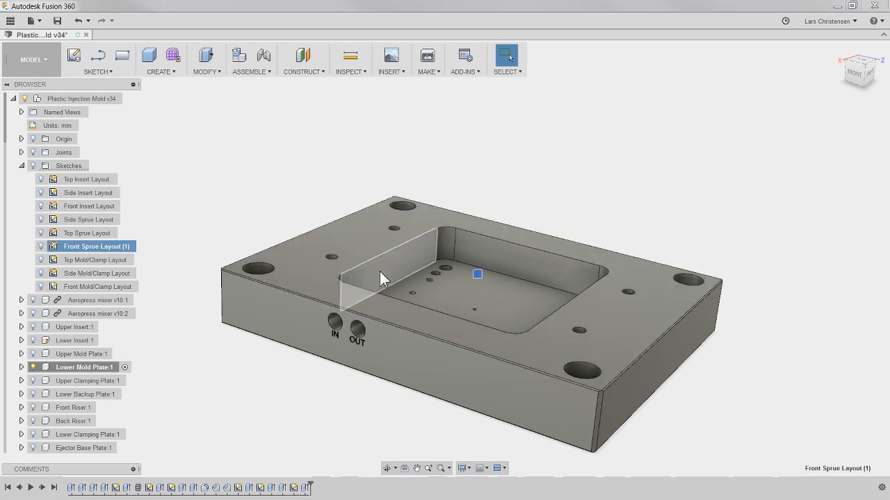
{"action": "left_click", "coordinate": [87, 261]}
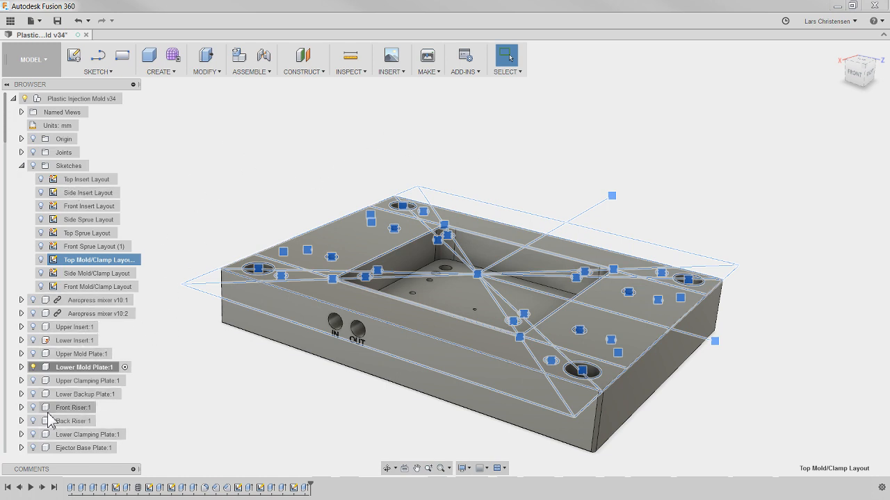
{"action": "left_click", "coordinate": [186, 401]}
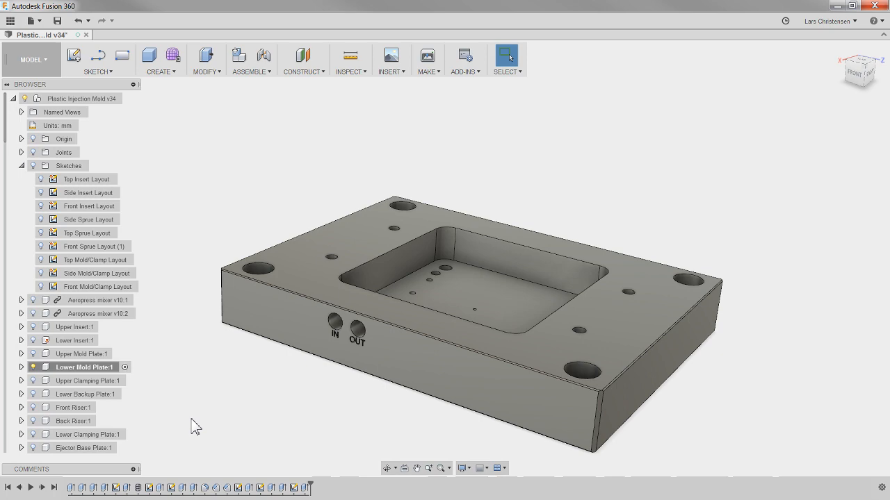
Examine the underside holes of the Lower Mold Plate and compare them with the highlighted Top Mold/Clamp Layout sketch.
{"action": "scroll", "coordinate": [235, 402], "scroll_direction": "up", "scroll_amount": 1}
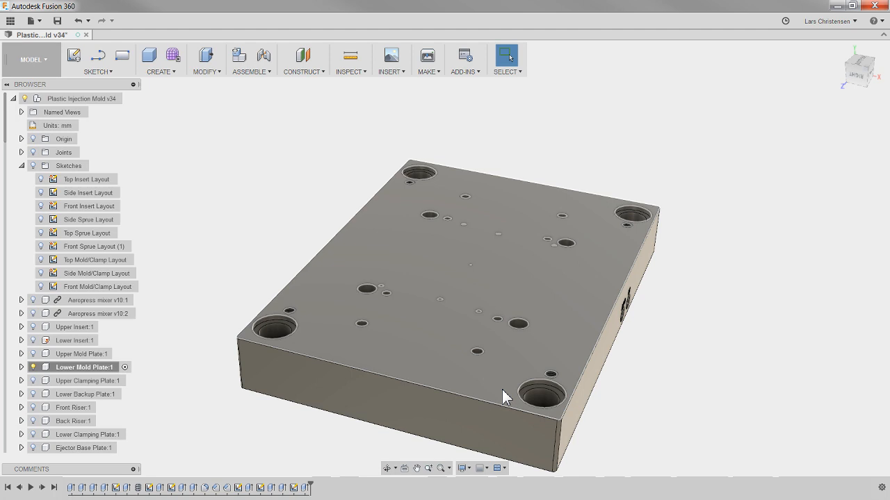
{"action": "scroll", "coordinate": [508, 384], "scroll_direction": "up", "scroll_amount": 3}
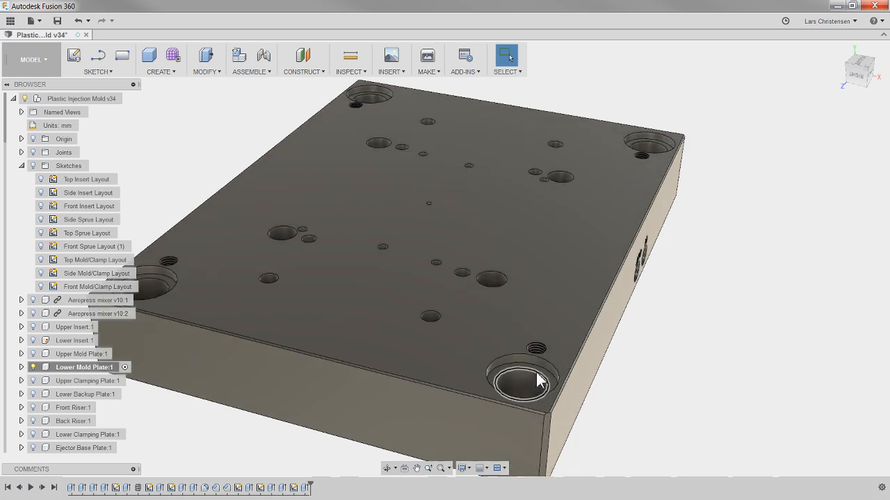
{"action": "scroll", "coordinate": [542, 381], "scroll_direction": "up", "scroll_amount": 2}
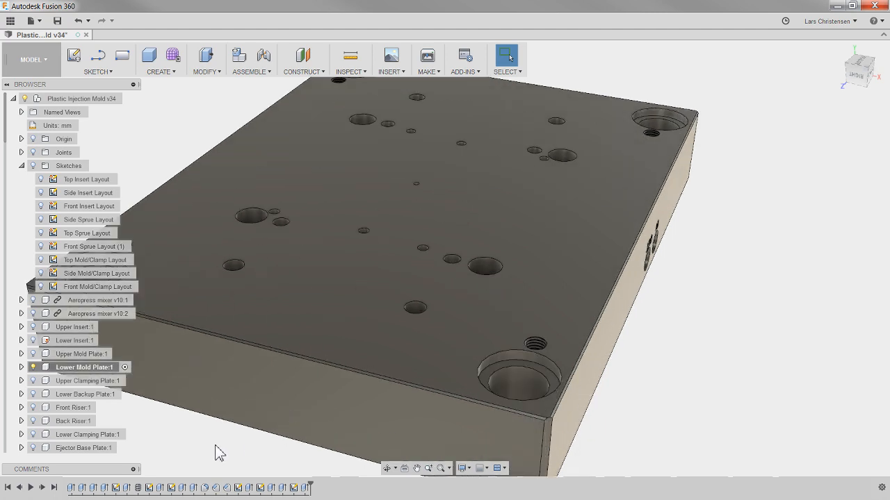
{"action": "left_click", "coordinate": [80, 260]}
{"action": "key", "text": "F6"}
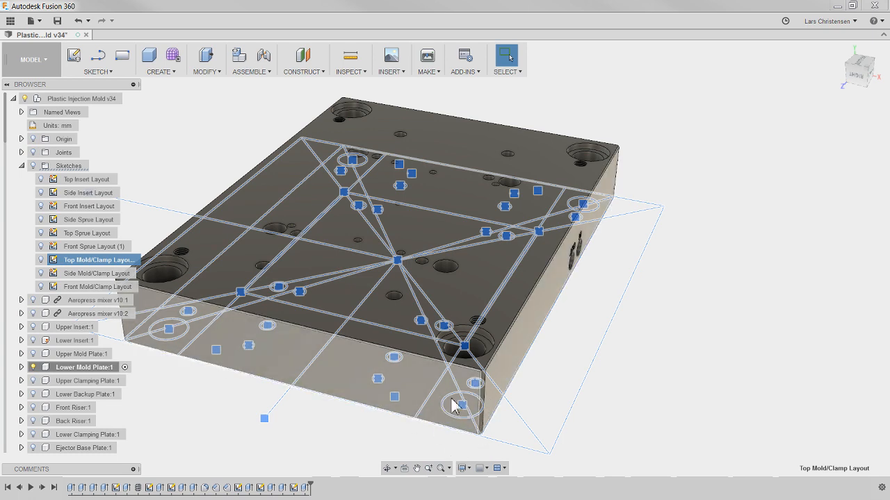
{"action": "left_click", "coordinate": [591, 413]}
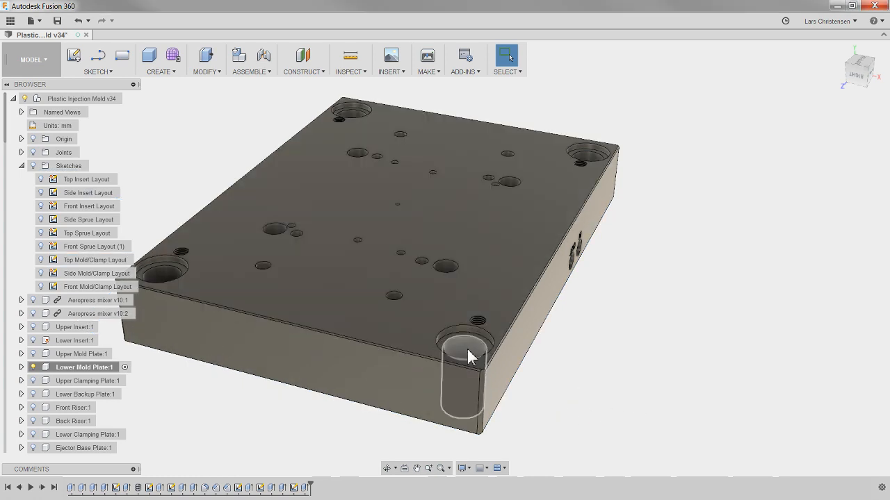
{"action": "scroll", "coordinate": [462, 378], "scroll_direction": "up", "scroll_amount": 5}
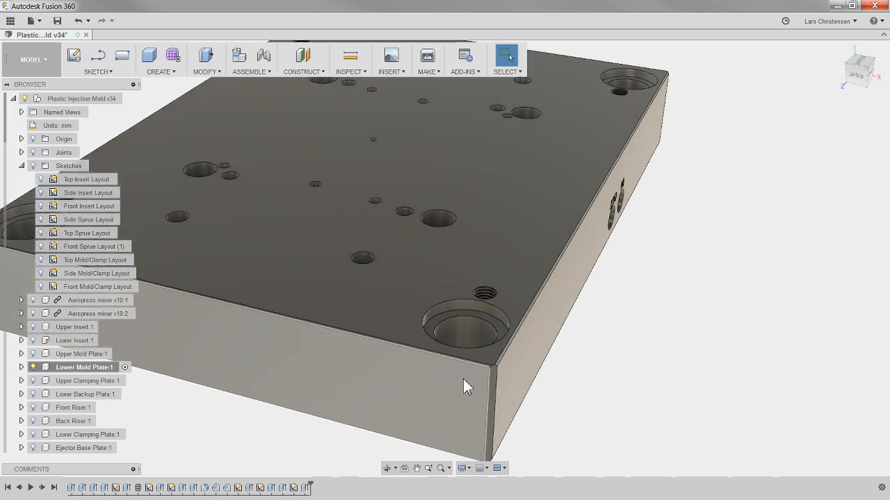
{"action": "right_click", "coordinate": [672, 332]}
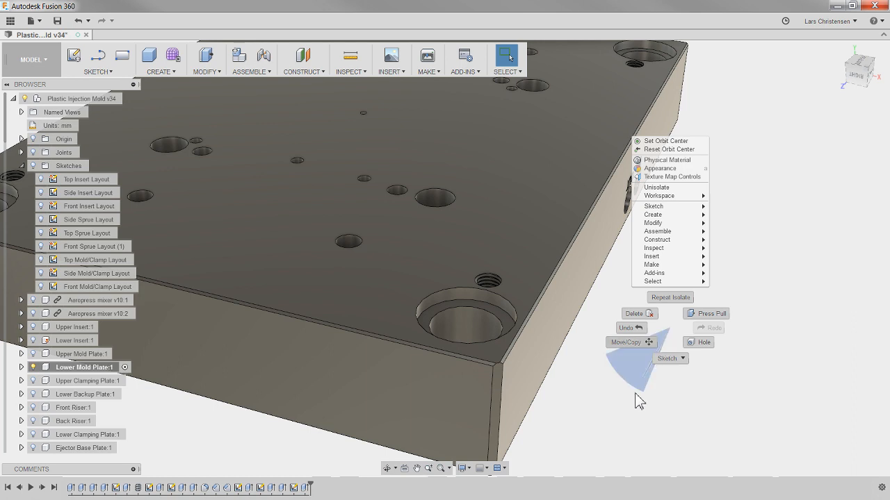
{"action": "left_click", "coordinate": [638, 397]}
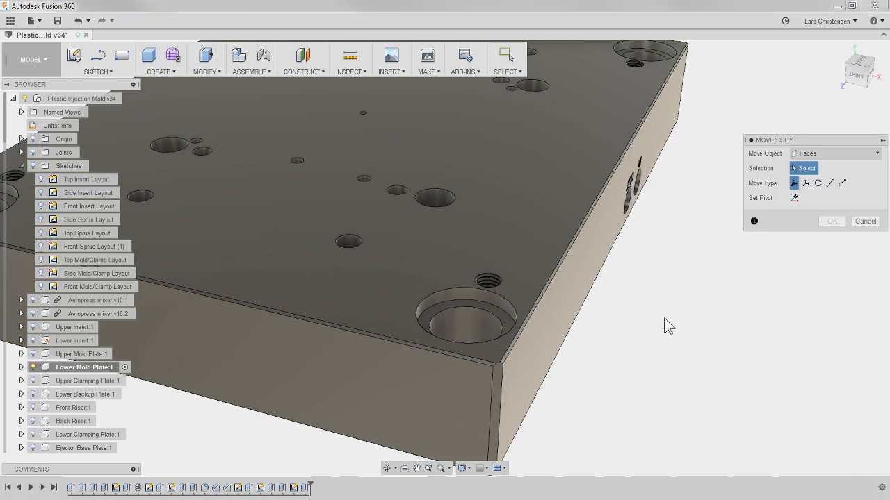
{"action": "left_click", "coordinate": [866, 221]}
Start Move/Copy for Faces and select the three faces of the counterbored corner hole beside the threaded hole.
{"action": "right_click", "coordinate": [726, 256]}
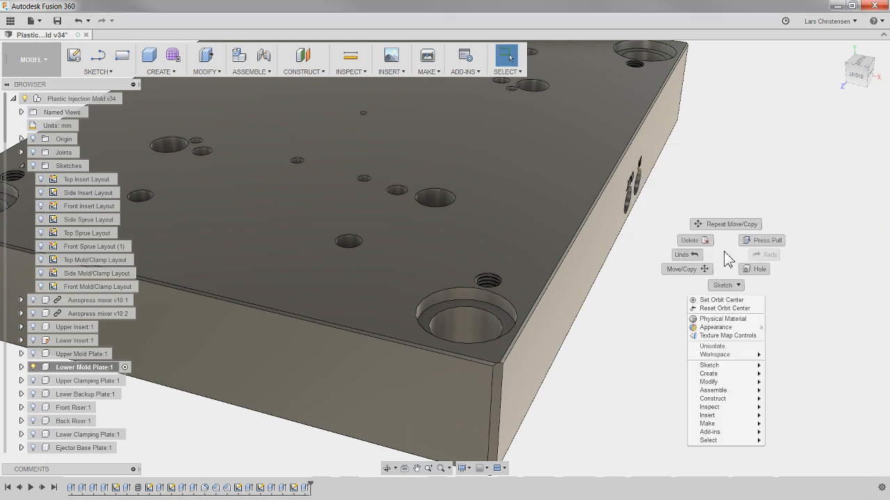
{"action": "left_click", "coordinate": [707, 270]}
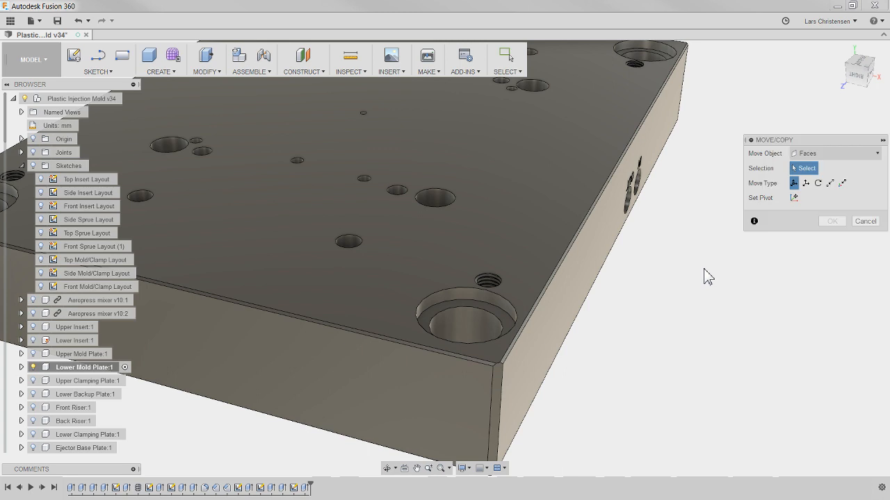
{"action": "left_click", "coordinate": [836, 153]}
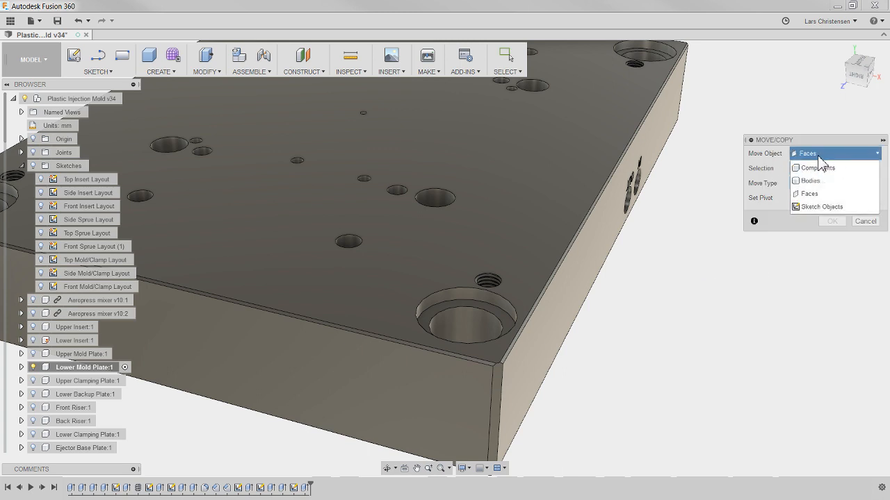
{"action": "left_click", "coordinate": [807, 195]}
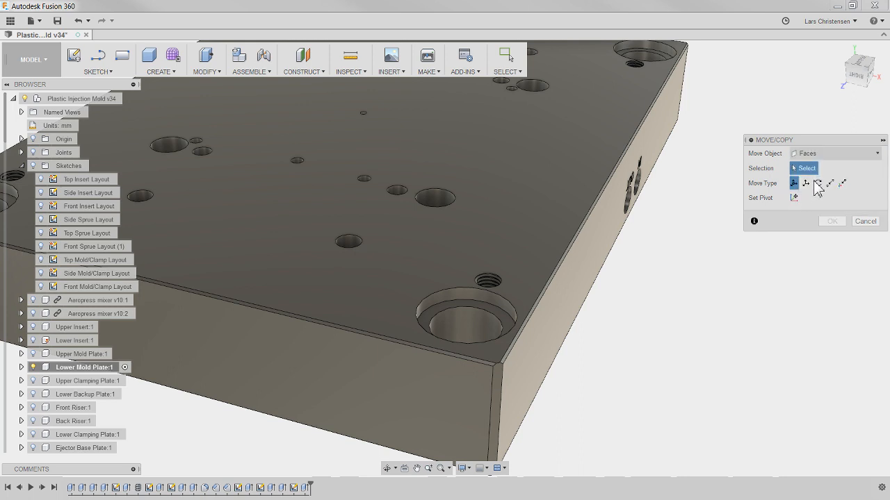
{"action": "left_click", "coordinate": [466, 323]}
{"action": "scroll", "coordinate": [456, 333], "scroll_direction": "up", "scroll_amount": 2}
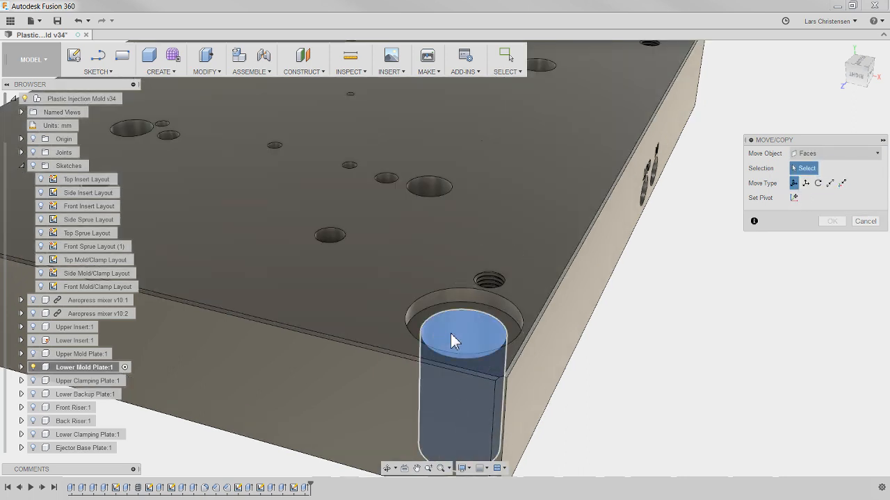
{"action": "left_click", "coordinate": [452, 340]}
{"action": "left_click", "coordinate": [430, 310]}
{"action": "left_click", "coordinate": [431, 313]}
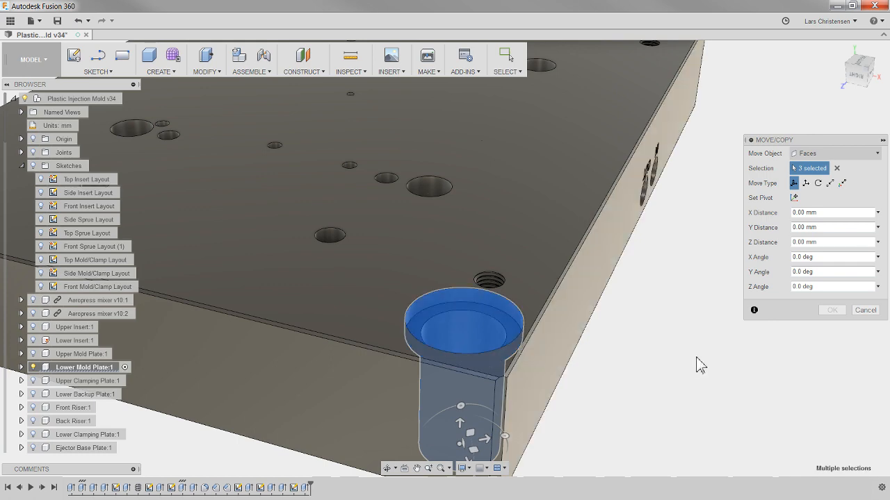
Place the move pivot on the small hole at the plate's center, working from the bottom view.
{"action": "scroll", "coordinate": [448, 379], "scroll_direction": "down", "scroll_amount": 3}
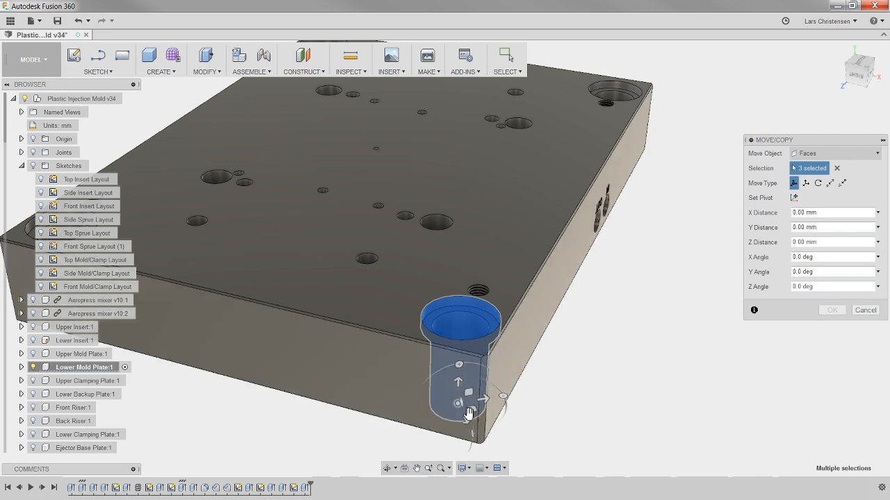
{"action": "left_click", "coordinate": [861, 66]}
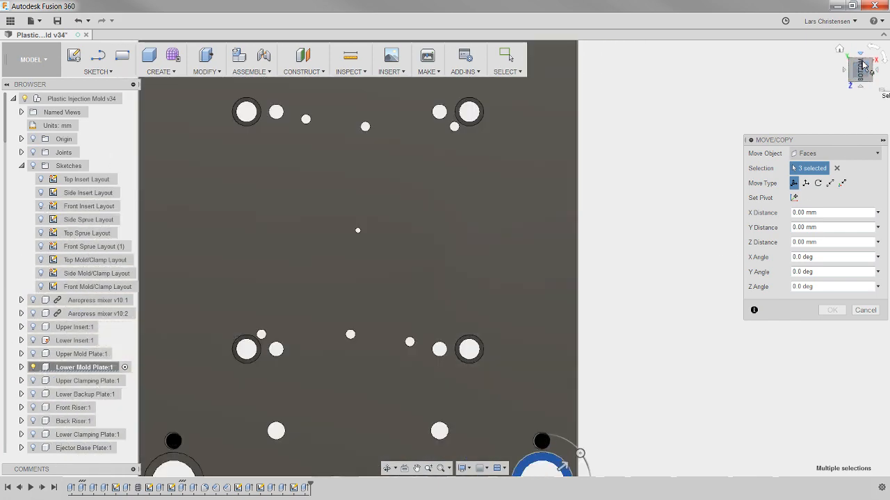
{"action": "left_click", "coordinate": [793, 199]}
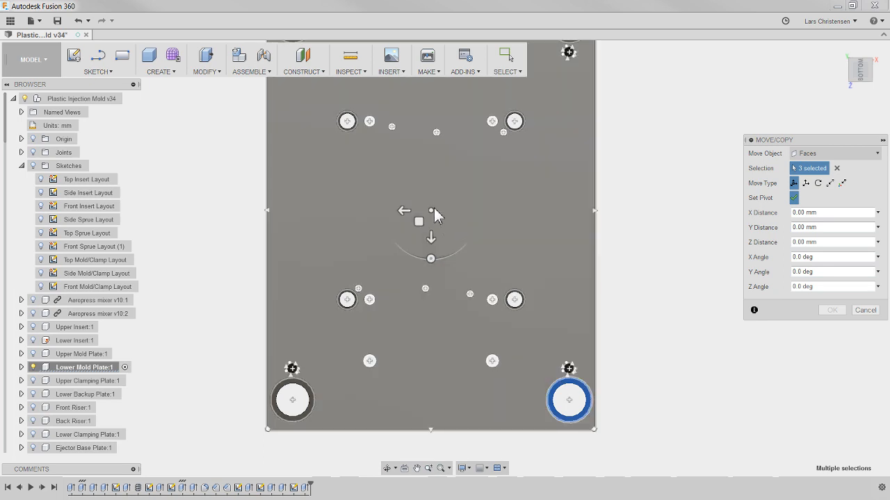
{"action": "left_click", "coordinate": [432, 212]}
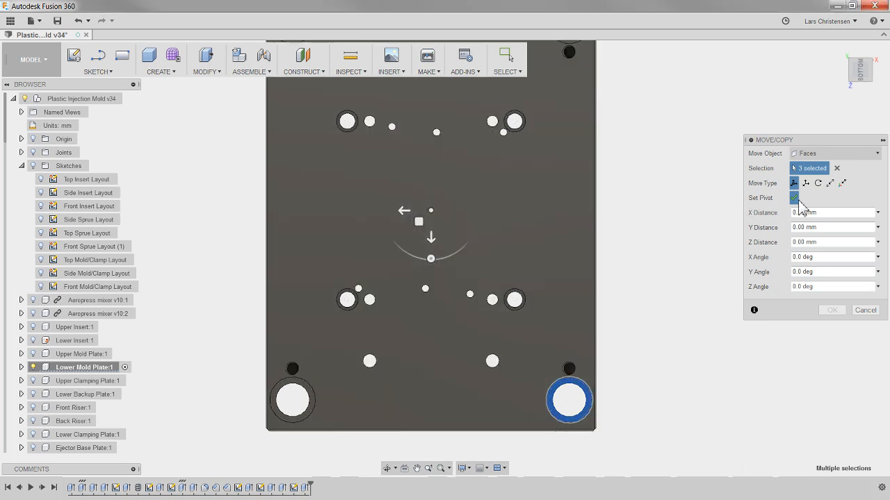
{"action": "left_click", "coordinate": [794, 198]}
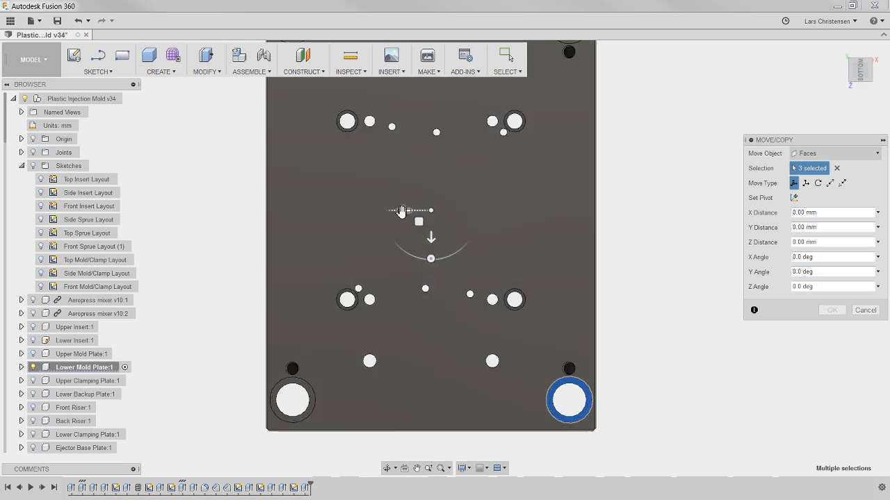
Move the selected counterbored hole faces inward along the plate with an X distance of 25 mm.
{"action": "left_click_drag", "start_coordinate": [401, 211], "coordinate": [370, 211]}
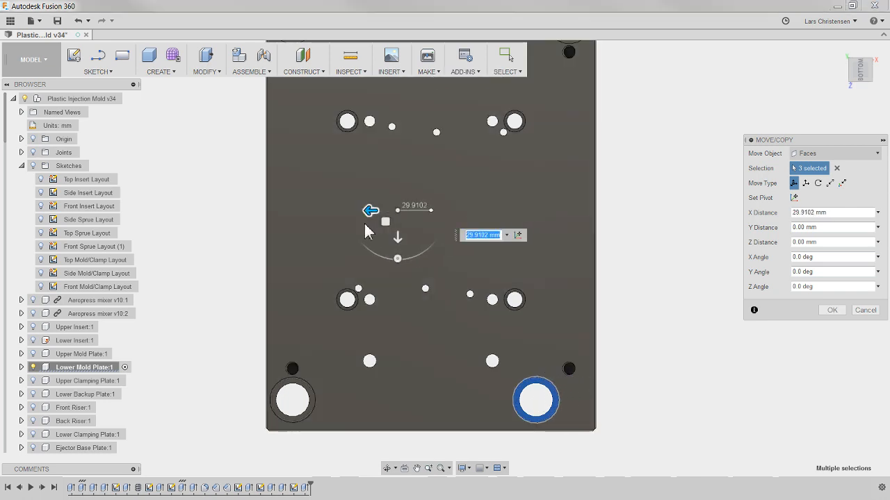
{"action": "left_click", "coordinate": [833, 212]}
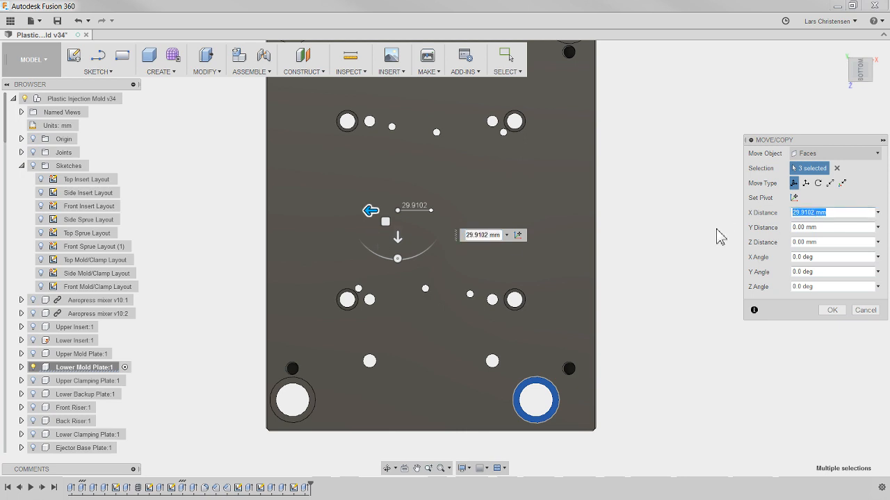
{"action": "type", "text": "25."}
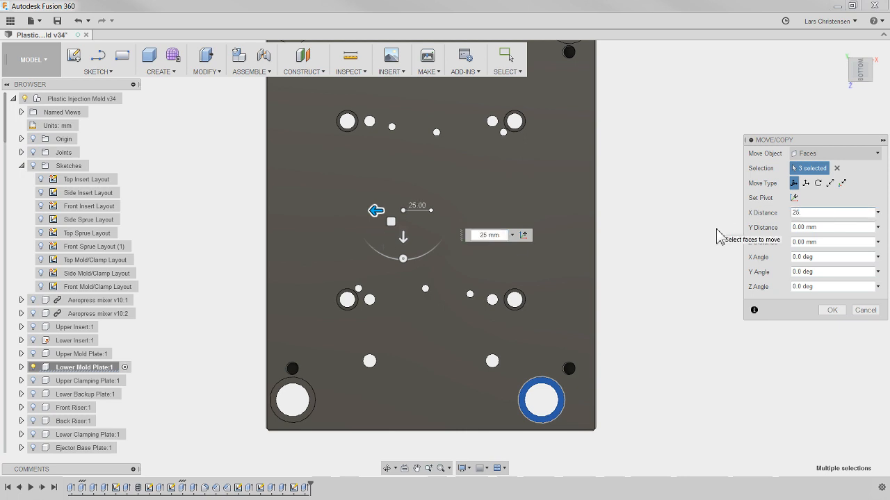
{"action": "left_click", "coordinate": [829, 310]}
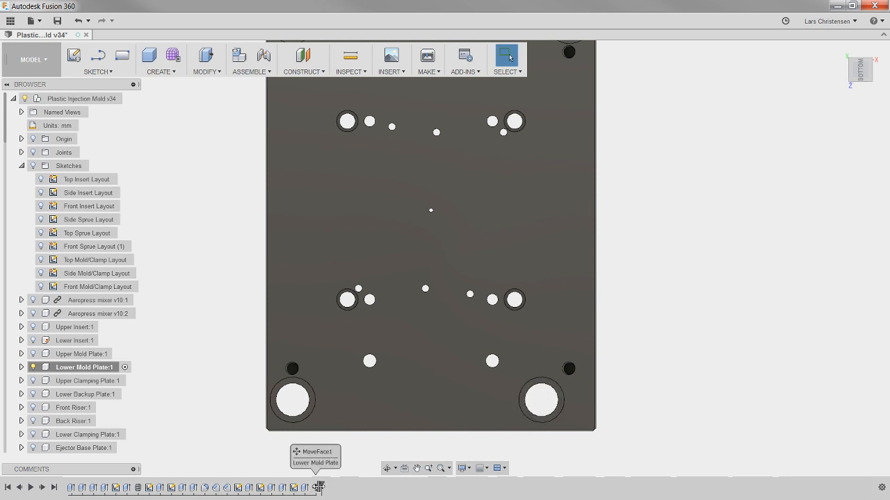
{"action": "mouse_move", "coordinate": [318, 487]}
{"action": "left_mouse_down"}
{"action": "mouse_move", "coordinate": [310, 486]}
{"action": "mouse_move", "coordinate": [320, 487]}
{"action": "left_mouse_up"}
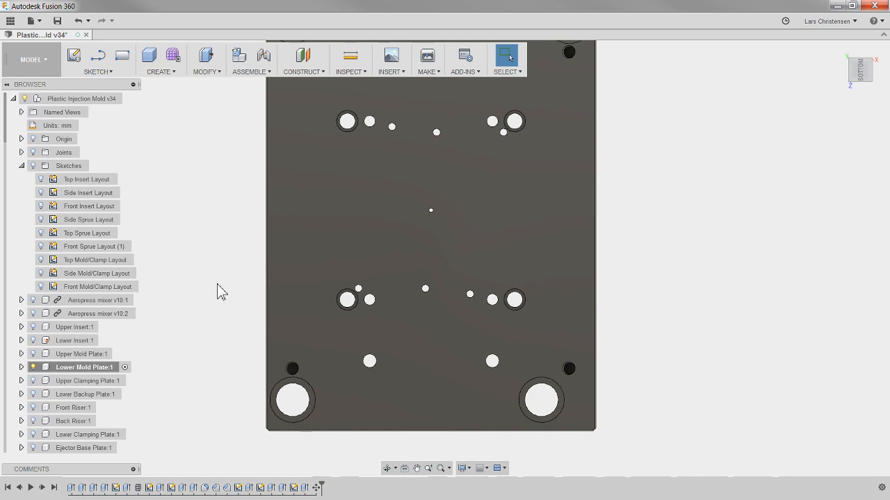
Measure the distance between the Lower Mold Plate's pocket floor and its underside face.
{"action": "middle_click_drag", "start_coordinate": [217, 283], "coordinate": [288, 129], "text": "shift"}
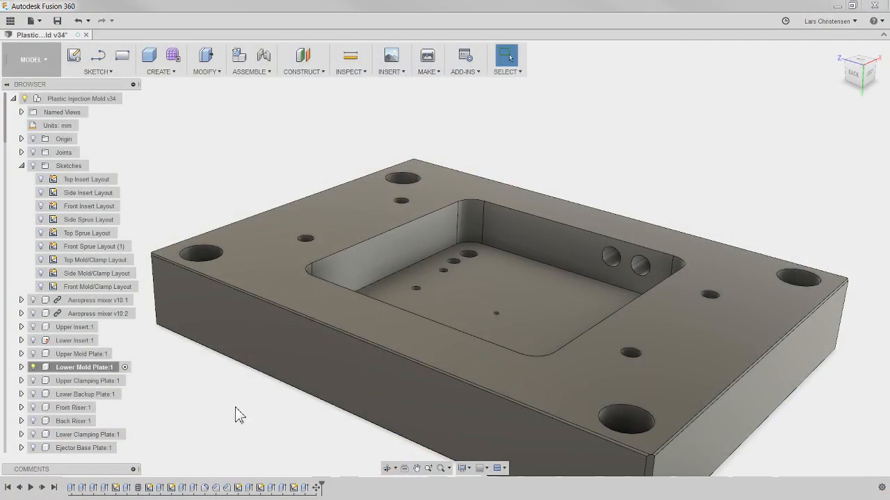
{"action": "left_click", "coordinate": [291, 124]}
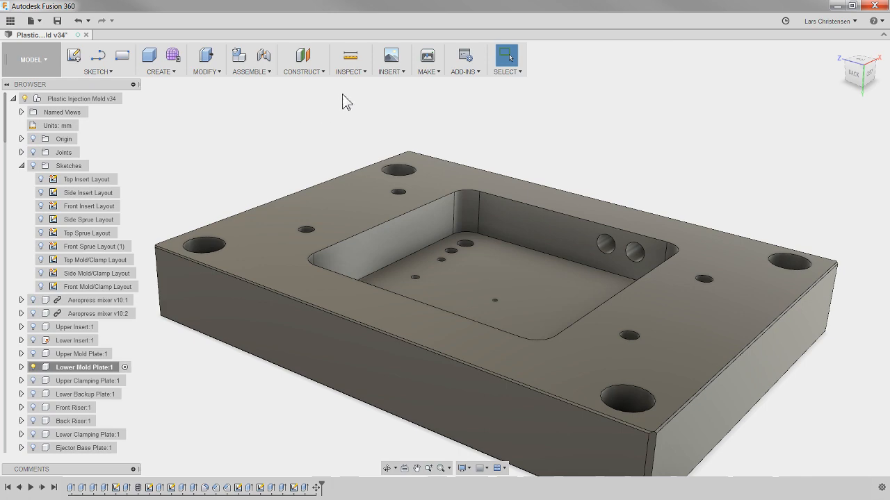
{"action": "left_click", "coordinate": [350, 59]}
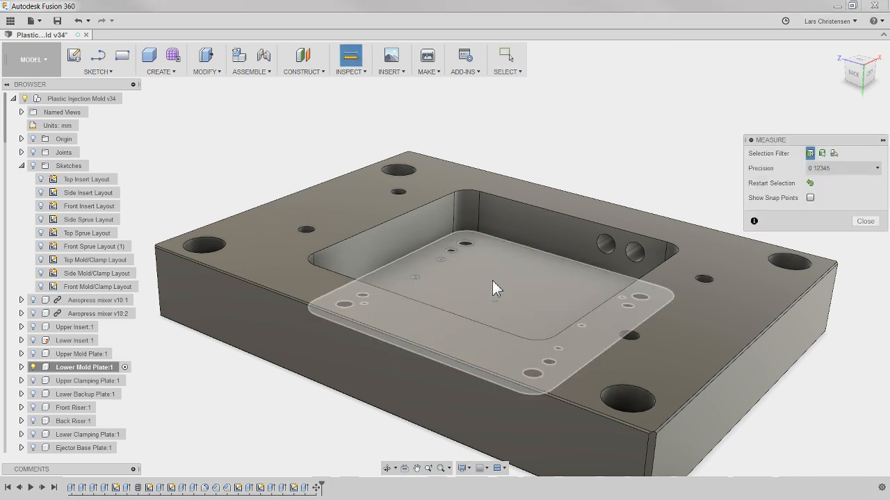
{"action": "left_click", "coordinate": [492, 281]}
{"action": "middle_click_drag", "start_coordinate": [317, 350], "coordinate": [320, 403], "text": "shift"}
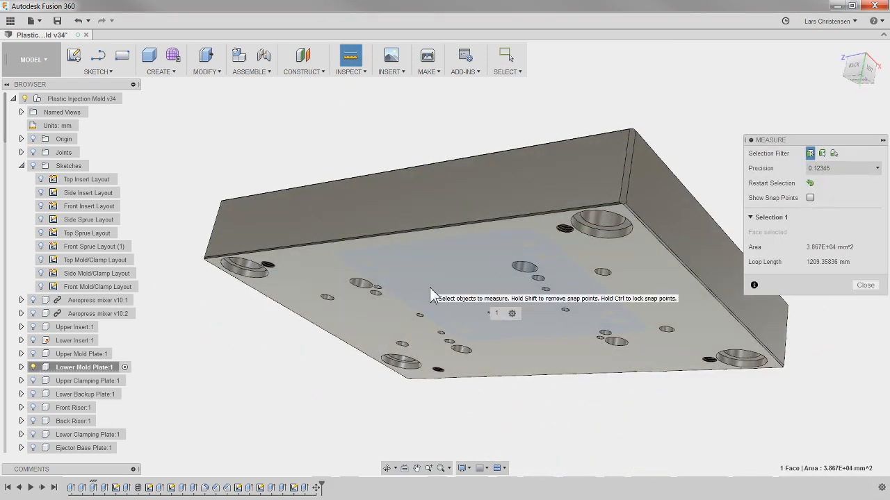
{"action": "left_click", "coordinate": [430, 287]}
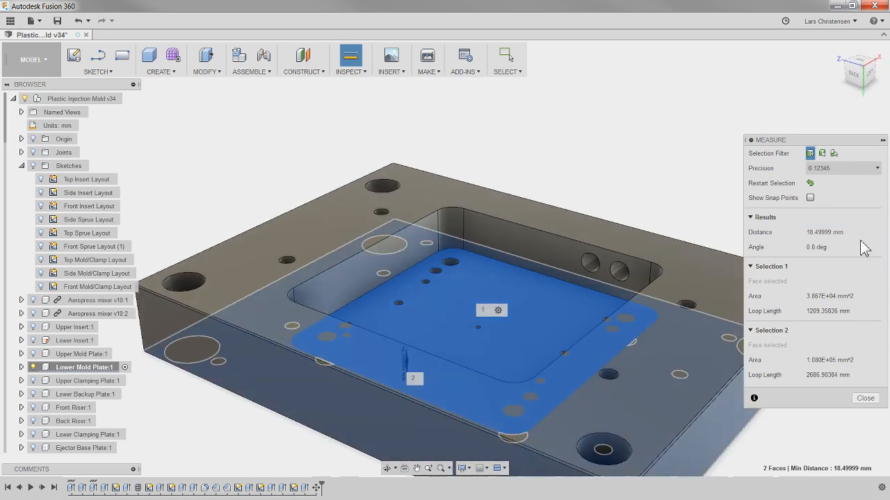
{"action": "left_click", "coordinate": [865, 399]}
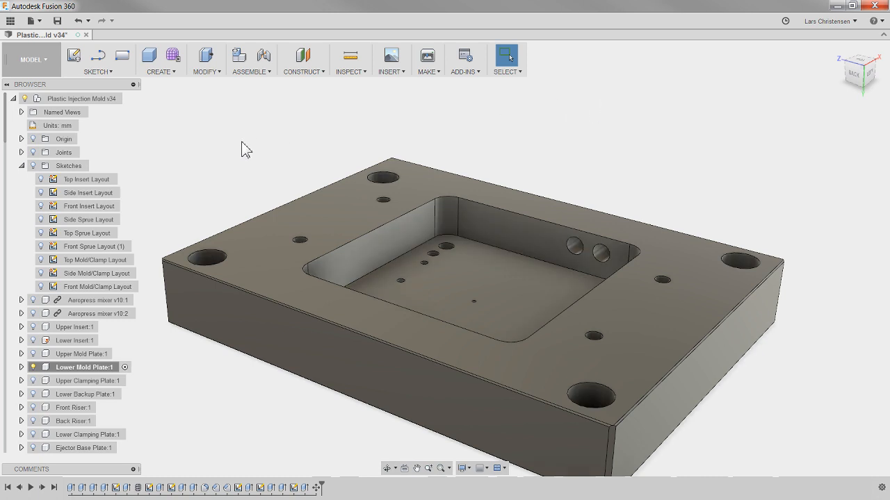
Start Press Pull on the pocket floor face, try the Automatic offset type and switch the type back to New Offset.
{"action": "key", "text": "q"}
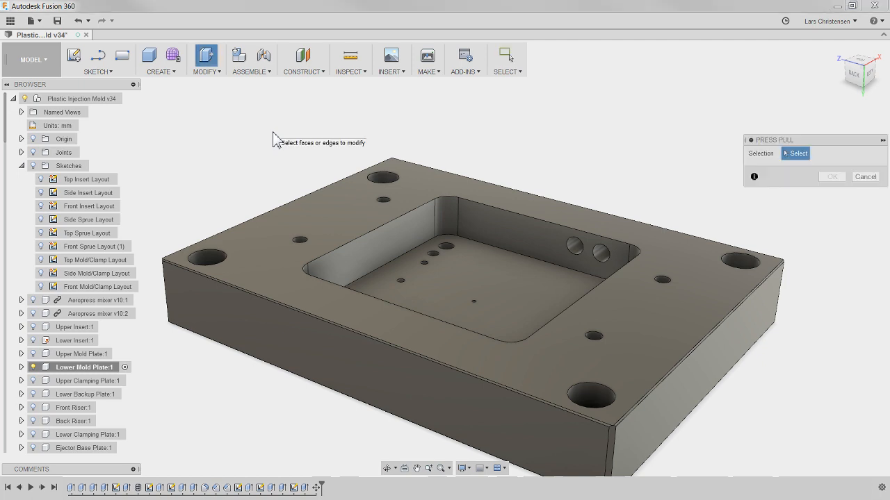
{"action": "left_click", "coordinate": [466, 279]}
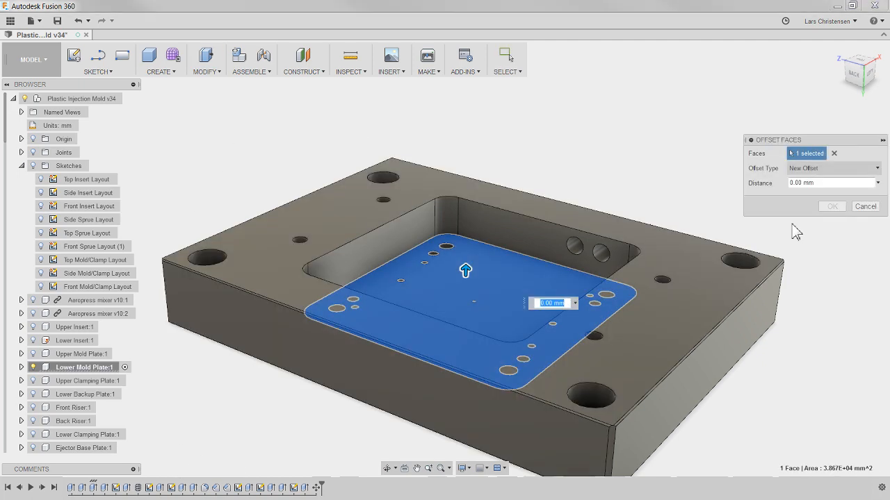
{"action": "left_click", "coordinate": [846, 169]}
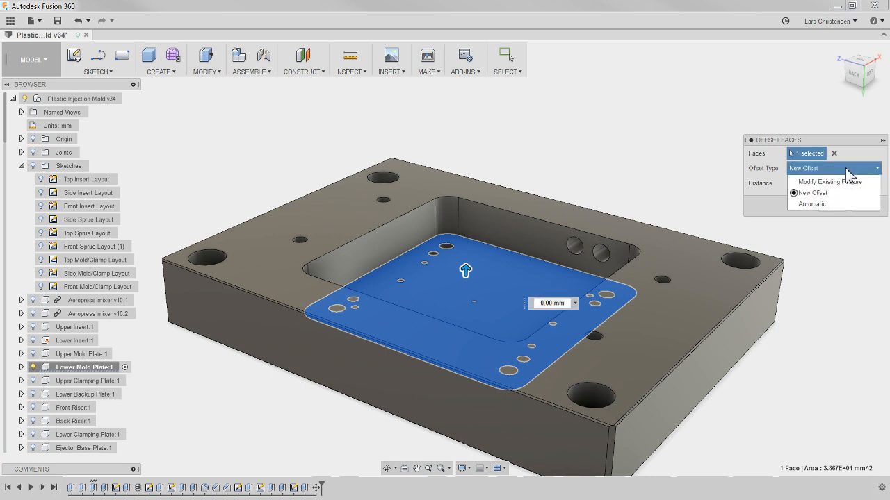
{"action": "left_click", "coordinate": [820, 205]}
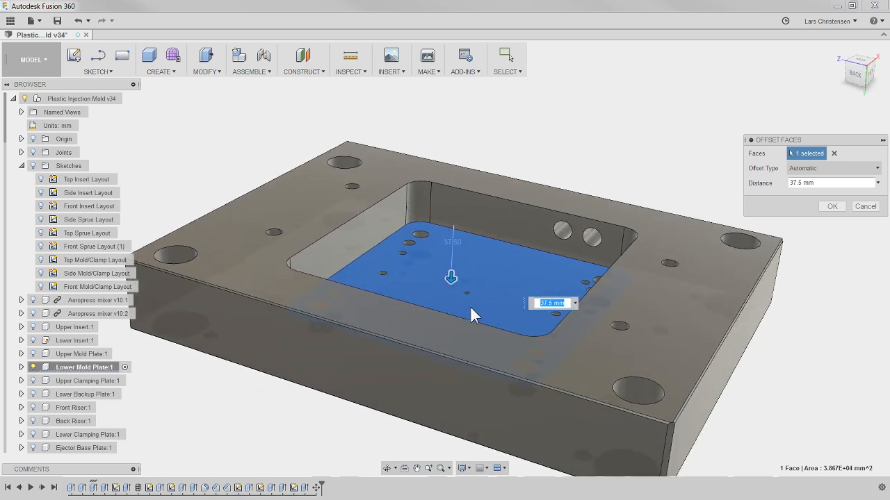
{"action": "left_click", "coordinate": [829, 172]}
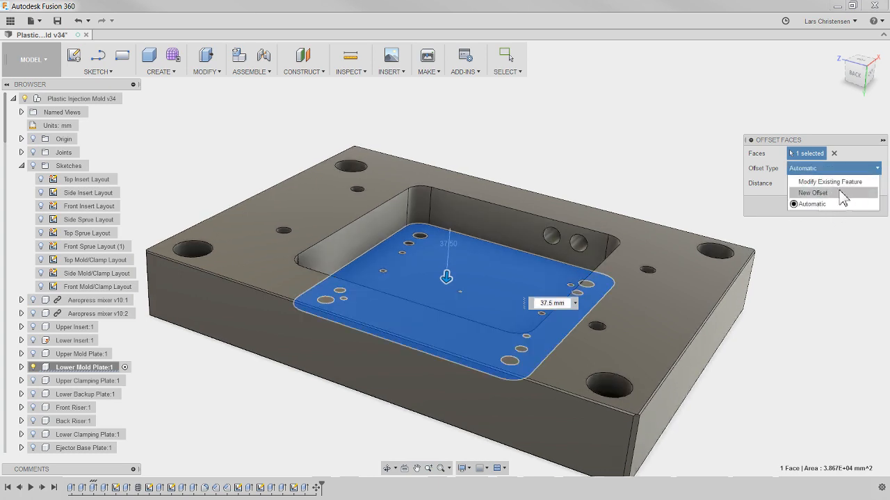
{"action": "left_click", "coordinate": [840, 192]}
Re-anchor the pocket floor's offset distance to the underside face of the Lower Mold Plate.
{"action": "middle_click_drag", "start_coordinate": [645, 194], "coordinate": [590, 175], "text": "shift"}
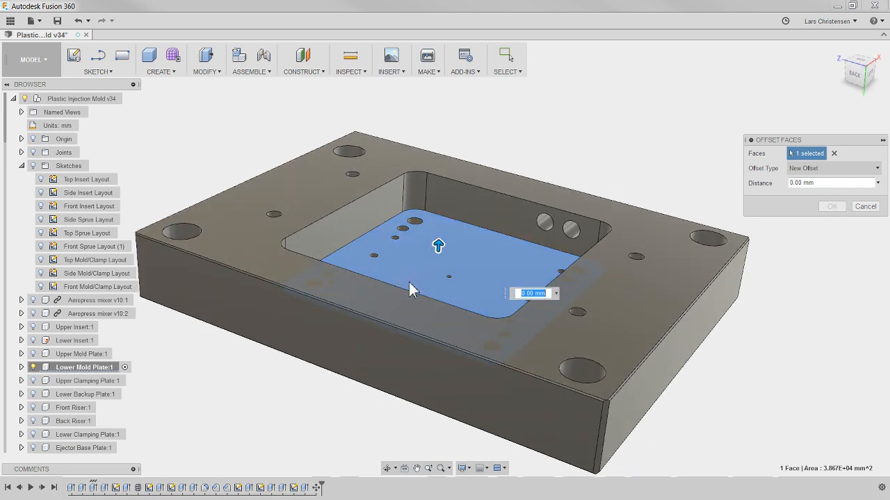
{"action": "middle_click_drag", "start_coordinate": [366, 382], "coordinate": [407, 317], "text": "shift"}
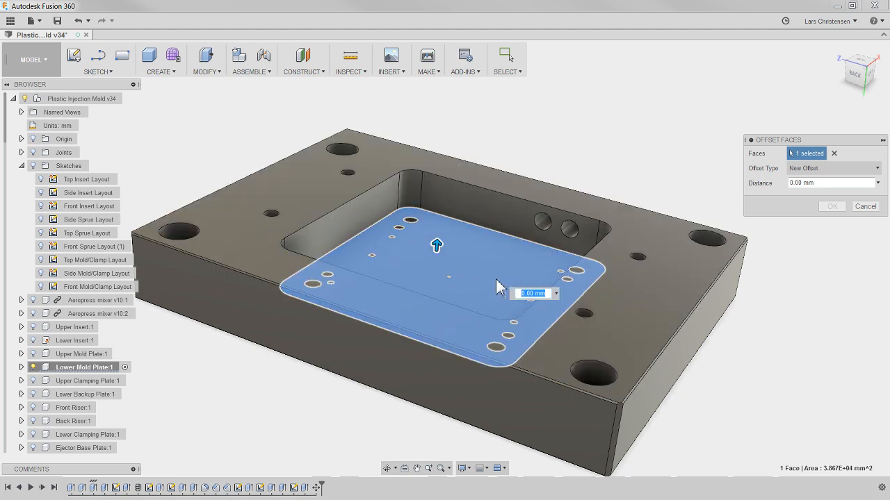
{"action": "scroll", "coordinate": [497, 287], "scroll_direction": "down", "scroll_amount": 2}
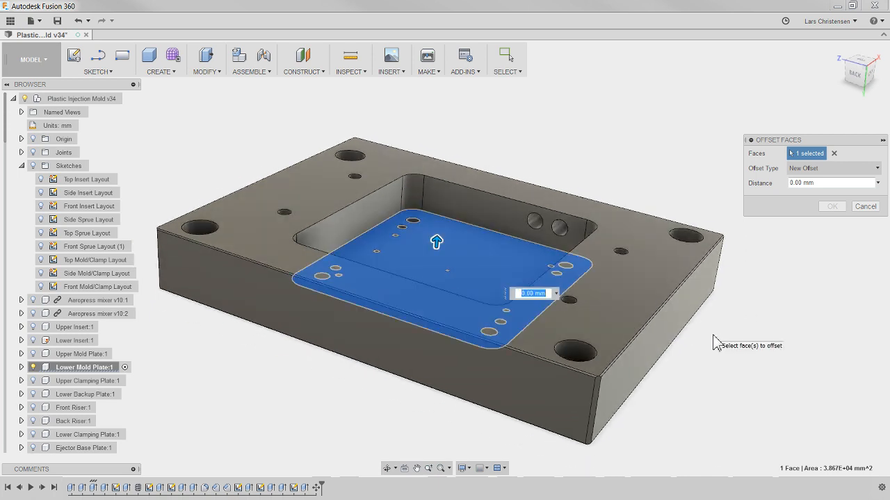
{"action": "left_click", "coordinate": [878, 183]}
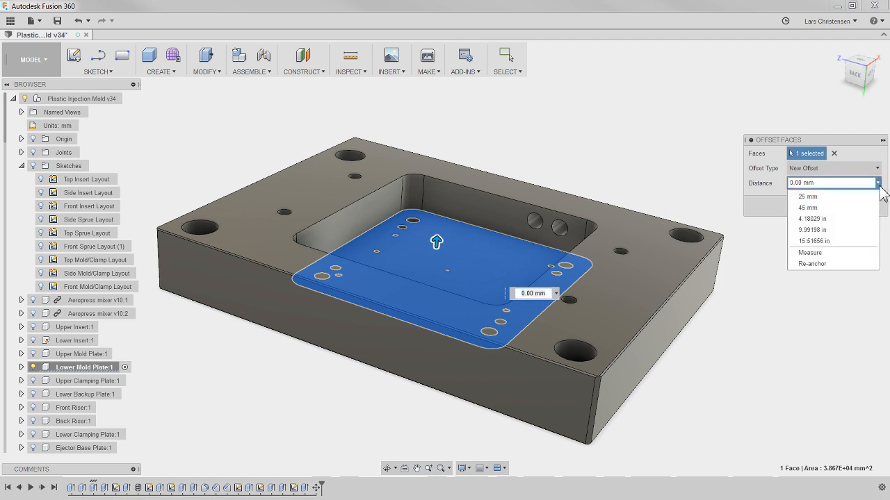
{"action": "left_click", "coordinate": [825, 265]}
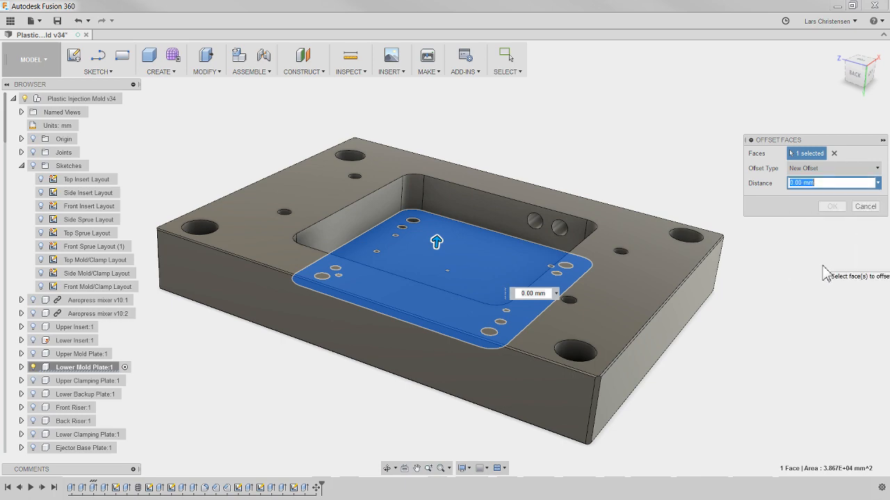
{"action": "middle_click_drag", "start_coordinate": [855, 272], "coordinate": [754, 362], "text": "shift"}
{"action": "type", "text": "18.5"}
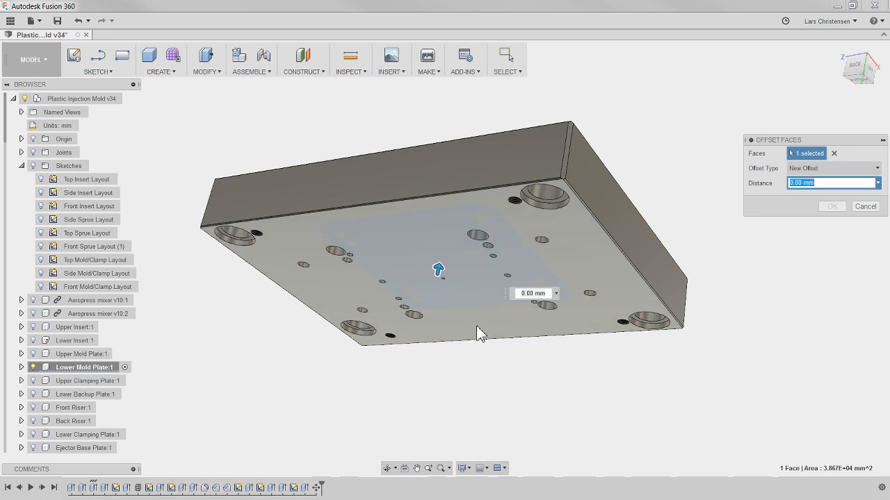
{"action": "middle_click_drag", "start_coordinate": [486, 424], "coordinate": [357, 453], "text": "shift"}
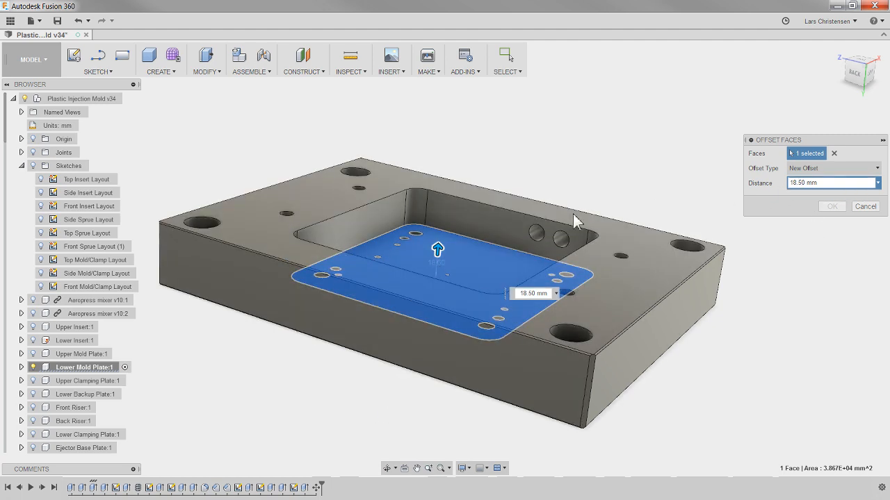
Apply the re-anchored pocket floor offset at 25 mm and roll the timeline back to before that offset feature.
{"action": "left_click_drag", "start_coordinate": [442, 249], "coordinate": [442, 234]}
{"action": "type", "text": "25"}
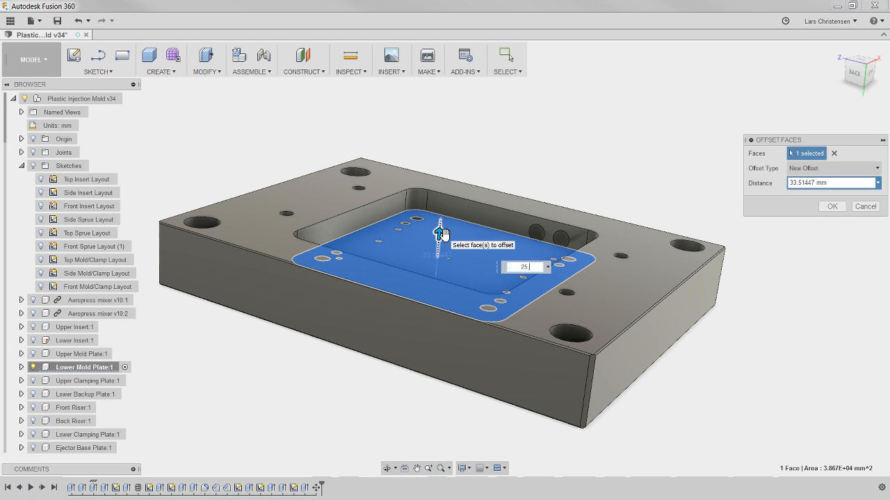
{"action": "type", "text": "."}
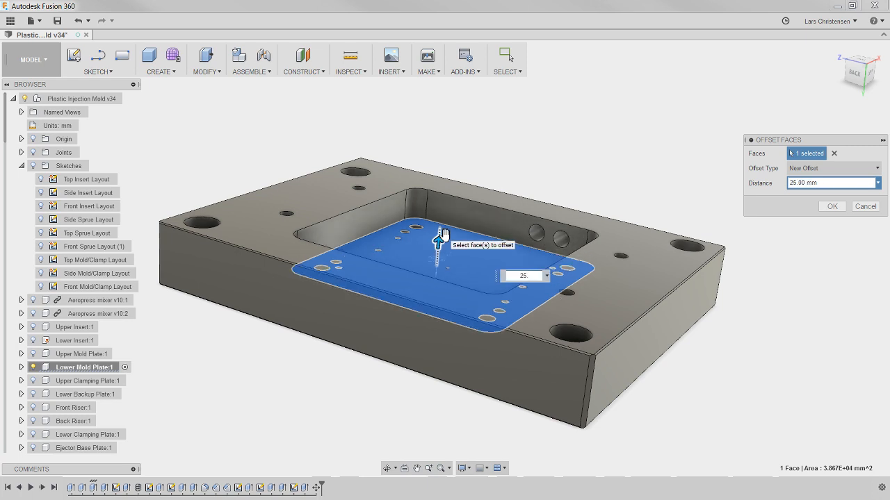
{"action": "key", "text": "Return"}
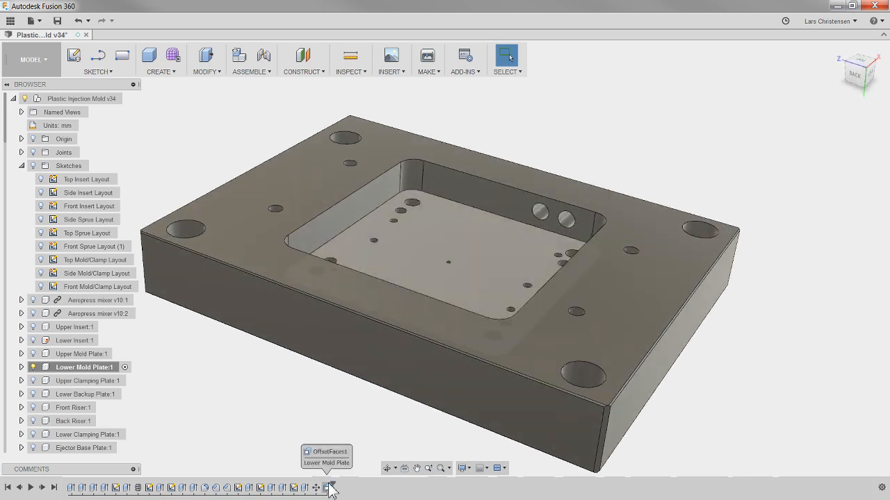
{"action": "left_click_drag", "start_coordinate": [322, 485], "coordinate": [322, 488]}
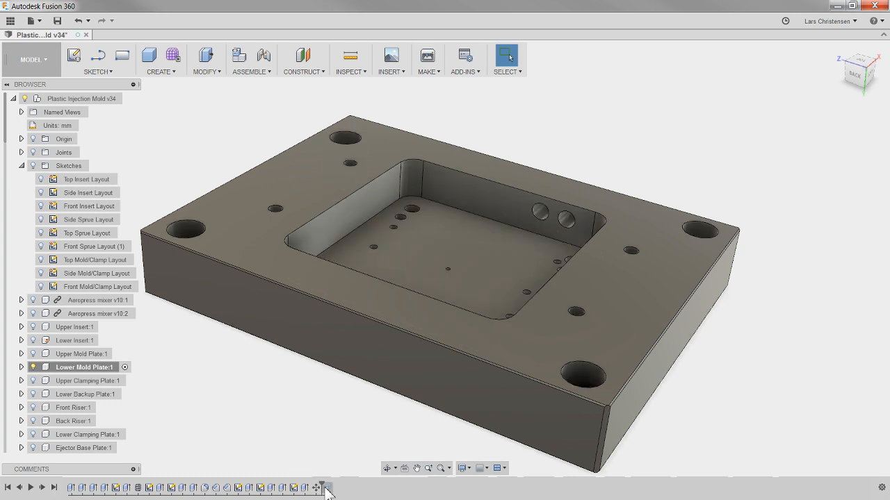
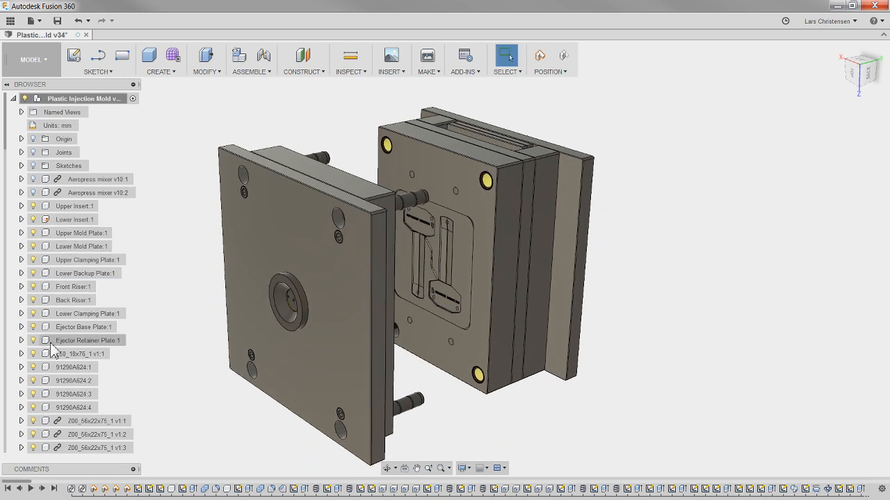
Close the opened mold assembly by bringing the upper clamping half back against the lower half.
{"action": "left_click_drag", "start_coordinate": [5, 148], "coordinate": [25, 224]}
{"action": "scroll", "coordinate": [25, 229], "scroll_direction": "up", "scroll_amount": 5}
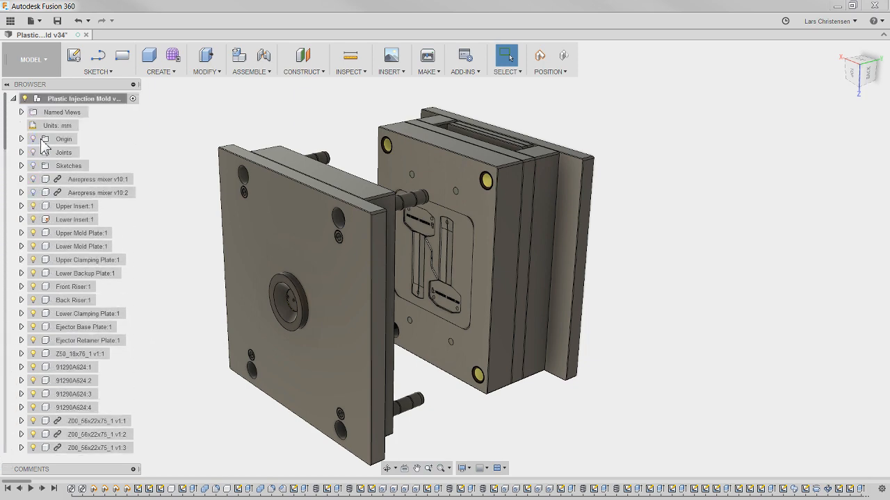
{"action": "left_click_drag", "start_coordinate": [276, 227], "coordinate": [384, 212]}
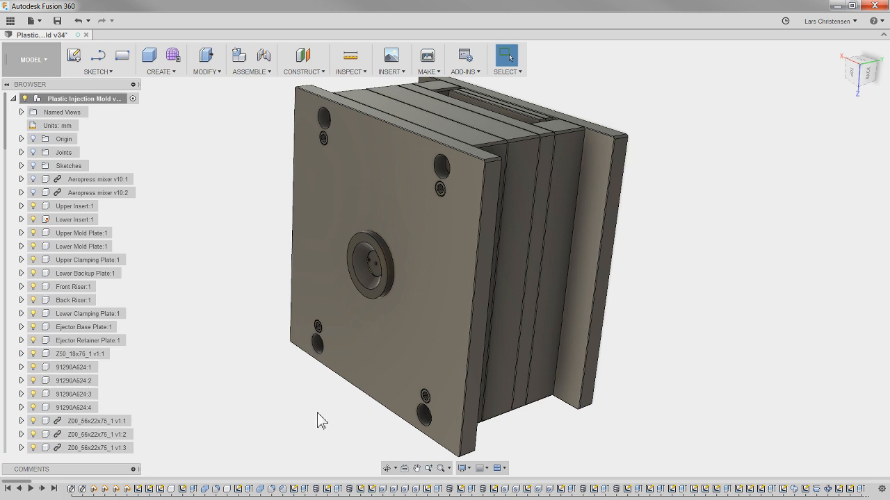
Select all hardware components in the component tree from Z50_18x76_1 v1:1 through 91294A186:4.
{"action": "left_click", "coordinate": [69, 356]}
{"action": "scroll", "coordinate": [28, 375], "scroll_direction": "down", "scroll_amount": 6}
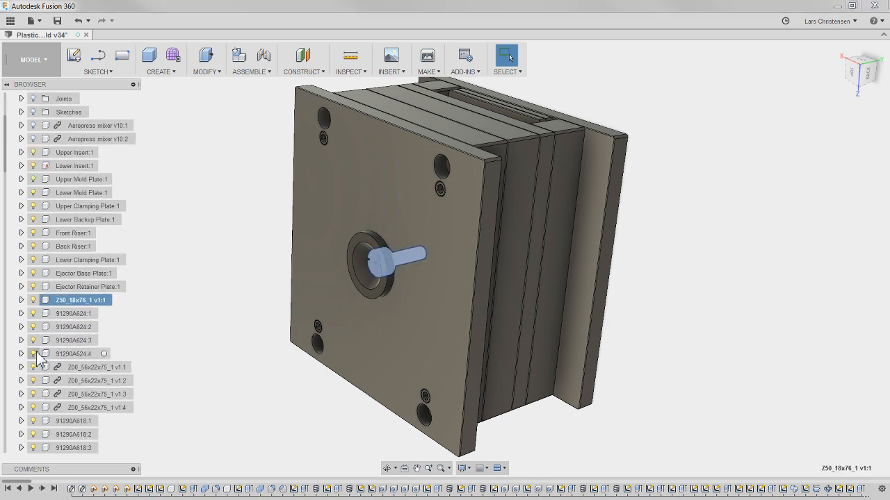
{"action": "scroll", "coordinate": [19, 385], "scroll_direction": "down", "scroll_amount": 10}
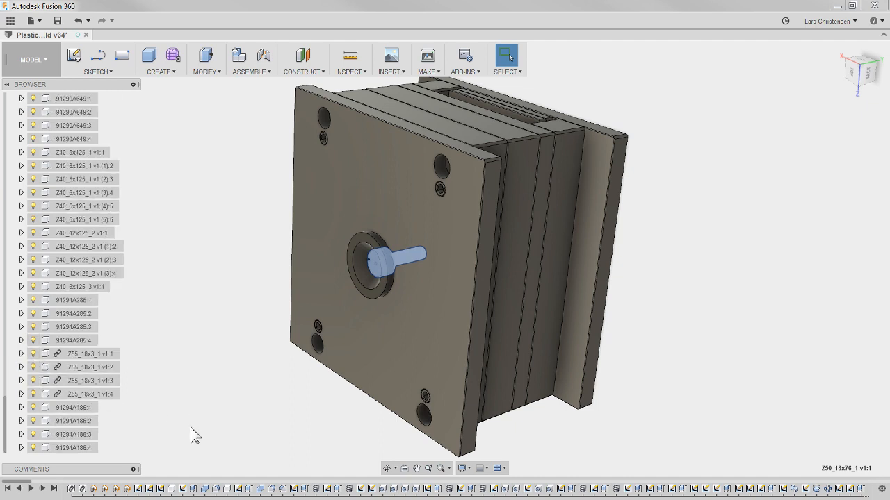
{"action": "left_click", "coordinate": [75, 448], "text": "shift"}
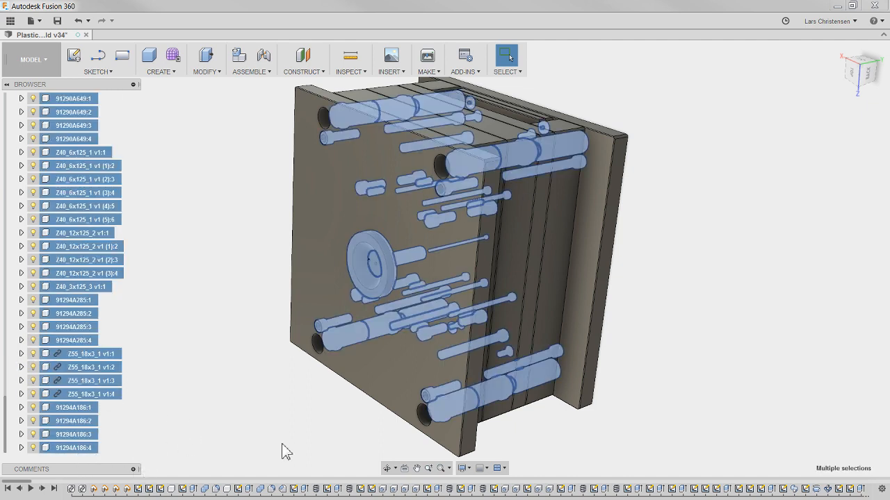
Create a selection set from the selected hardware components and clear the current selection.
{"action": "scroll", "coordinate": [104, 347], "scroll_direction": "up", "scroll_amount": 6}
{"action": "scroll", "coordinate": [90, 340], "scroll_direction": "up", "scroll_amount": 9}
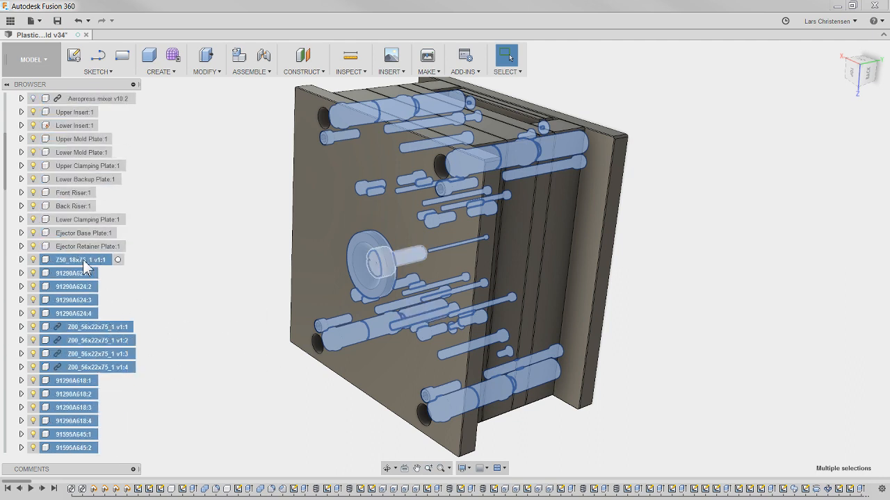
{"action": "right_click", "coordinate": [80, 264]}
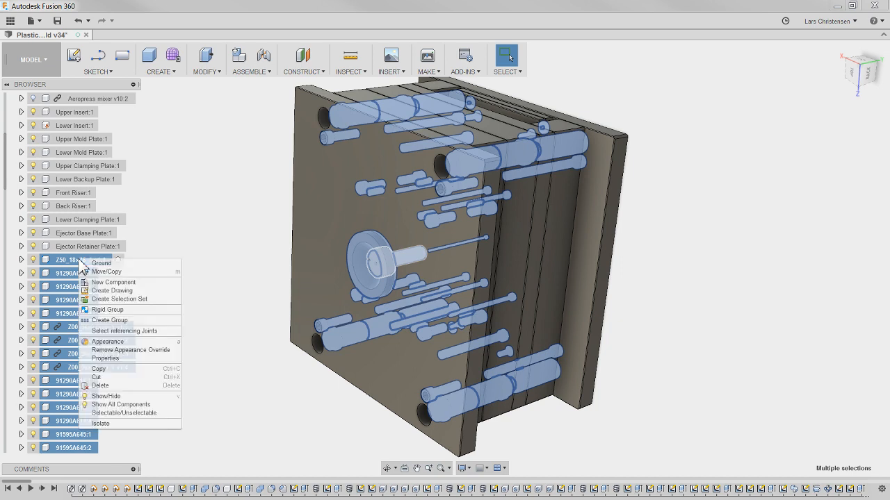
{"action": "left_click", "coordinate": [119, 299]}
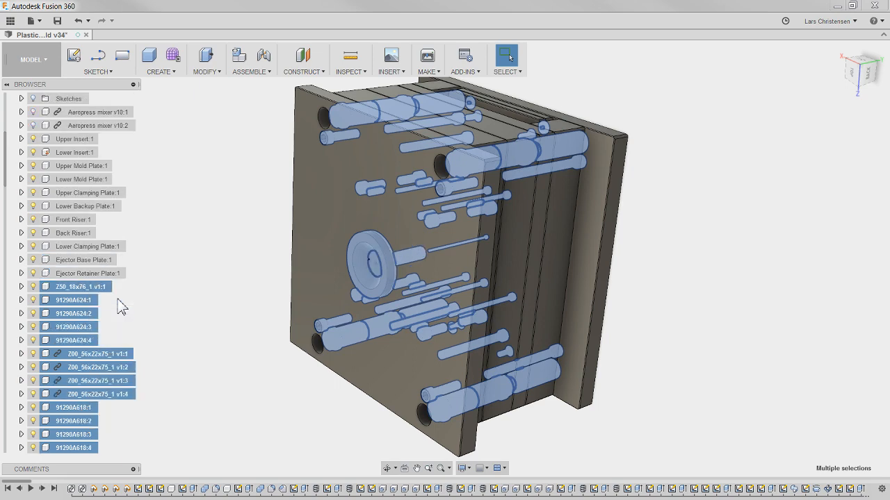
{"action": "scroll", "coordinate": [161, 310], "scroll_direction": "down", "scroll_amount": 3}
{"action": "left_click", "coordinate": [179, 349]}
Locate the new set under Selection Sets and use it to reselect all the mold's hardware components.
{"action": "scroll", "coordinate": [186, 336], "scroll_direction": "up", "scroll_amount": 3}
{"action": "scroll", "coordinate": [198, 241], "scroll_direction": "down", "scroll_amount": 5}
{"action": "scroll", "coordinate": [86, 240], "scroll_direction": "down", "scroll_amount": 1}
{"action": "left_click_drag", "start_coordinate": [7, 159], "coordinate": [6, 123]}
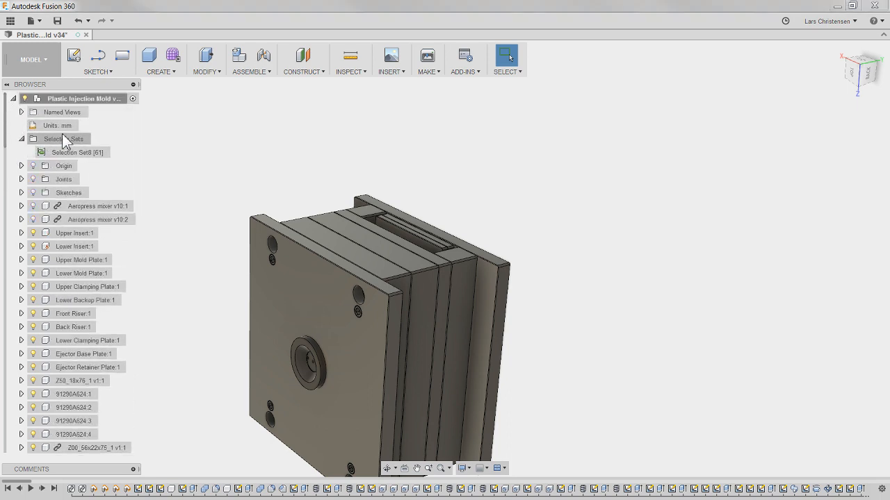
{"action": "left_click", "coordinate": [21, 139]}
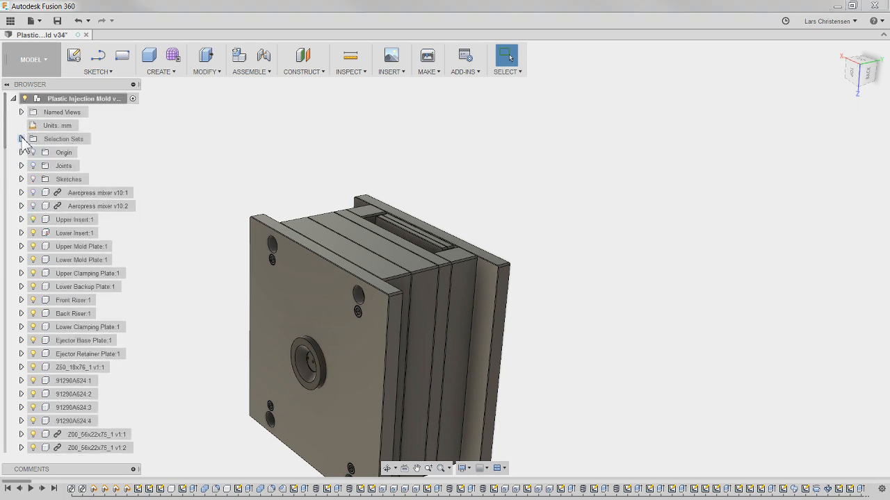
{"action": "left_click", "coordinate": [22, 139]}
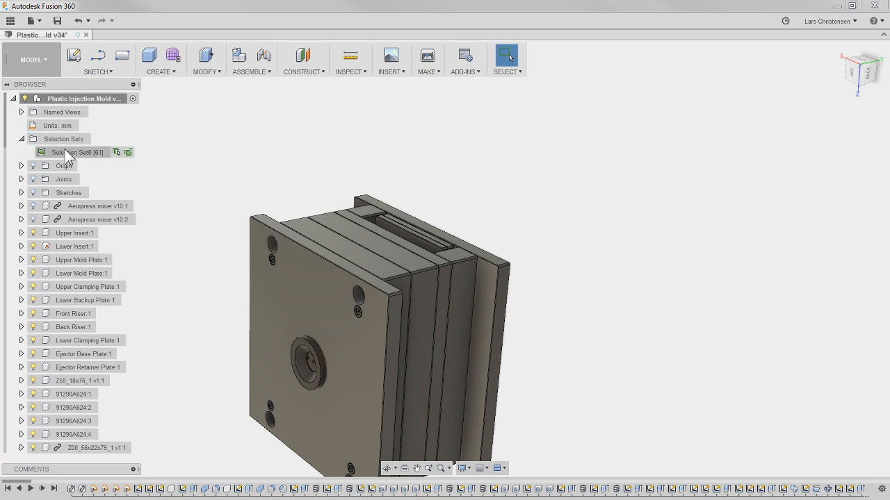
{"action": "left_click", "coordinate": [118, 153]}
{"action": "left_click", "coordinate": [119, 159]}
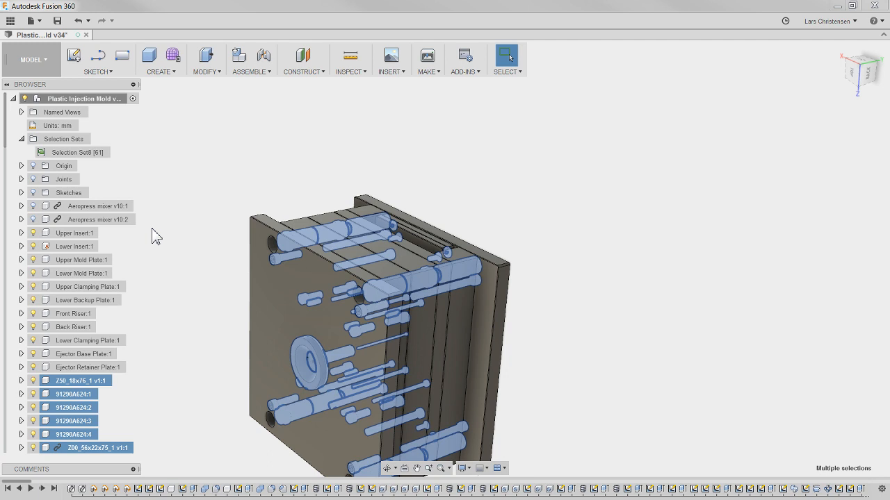
Hide all the selected hardware components and clear the selection.
{"action": "key", "text": "v"}
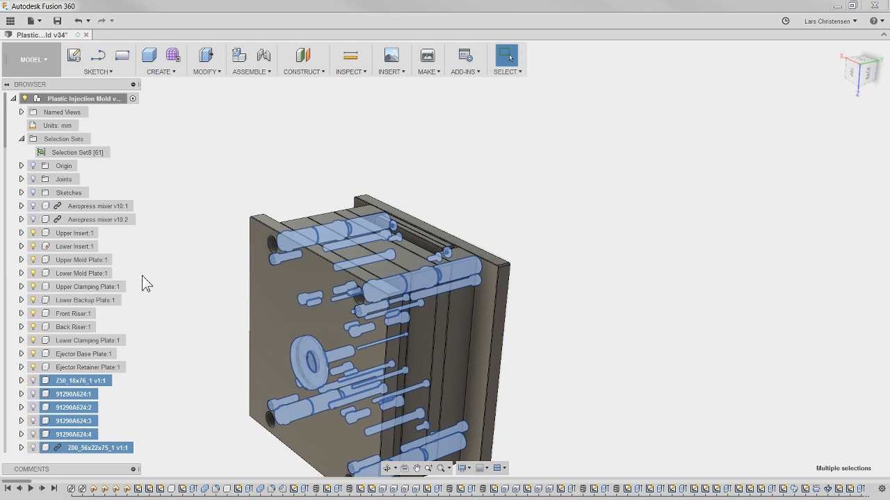
{"action": "scroll", "coordinate": [44, 401], "scroll_direction": "down", "scroll_amount": 4}
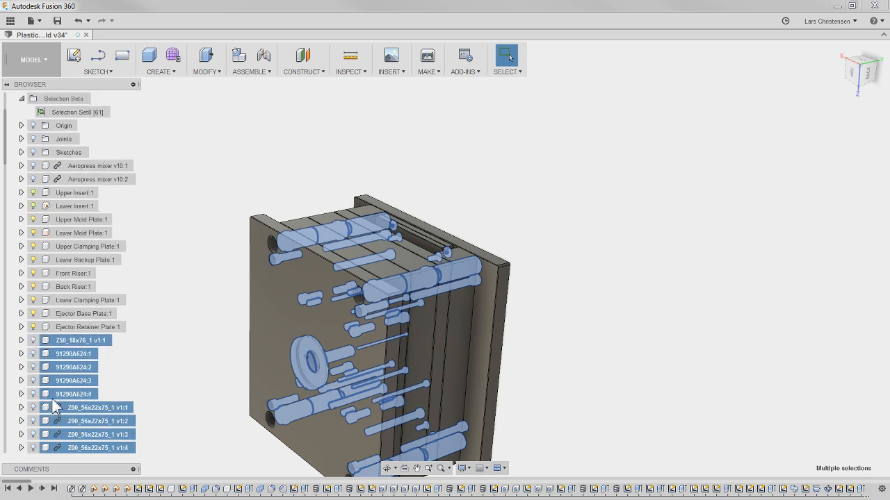
{"action": "left_click", "coordinate": [175, 317]}
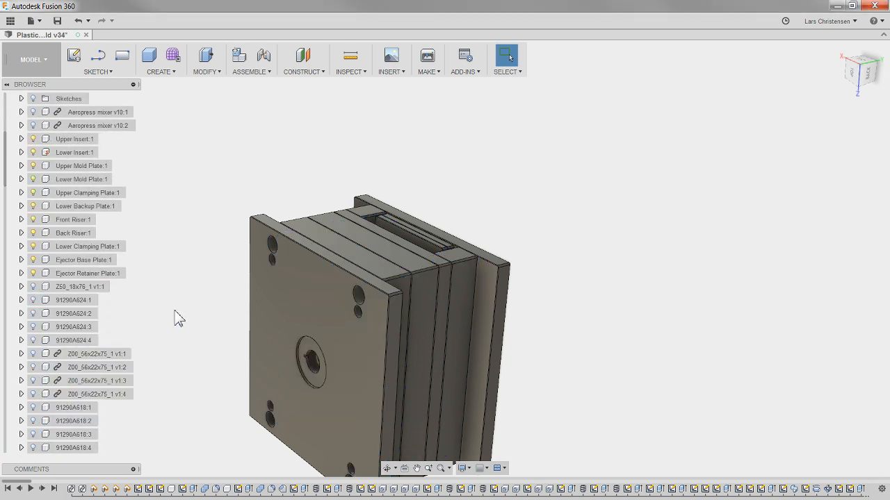
{"action": "scroll", "coordinate": [97, 390], "scroll_direction": "up", "scroll_amount": 3}
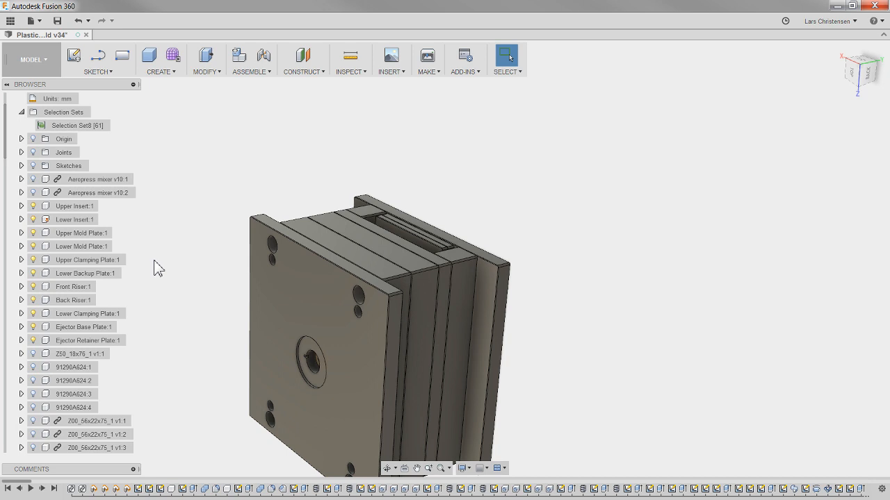
Open the mold by pulling the upper clamping half away from the lower half, exposing the inner faces.
{"action": "key", "text": "F6"}
{"action": "left_click_drag", "start_coordinate": [330, 266], "coordinate": [244, 286]}
{"action": "middle_click_drag", "start_coordinate": [247, 357], "coordinate": [253, 341], "text": "shift"}
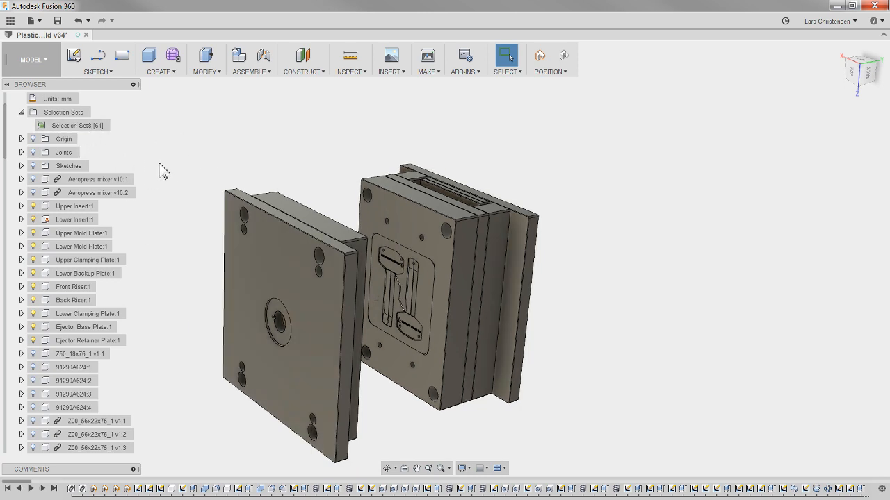
{"action": "middle_click_drag", "start_coordinate": [159, 170], "coordinate": [159, 164], "text": "shift"}
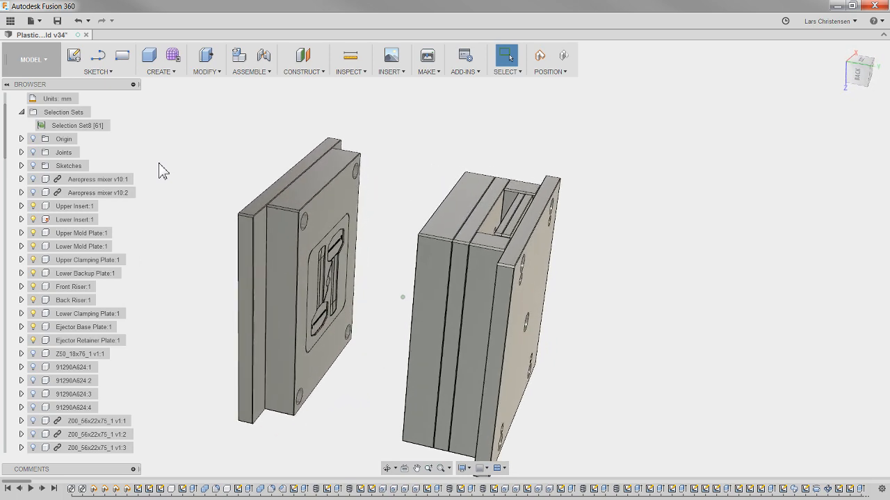
Create a selection set from Upper Insert:1, Upper Mold Plate:1 and Upper Clamping Plate:1.
{"action": "left_click", "coordinate": [63, 206]}
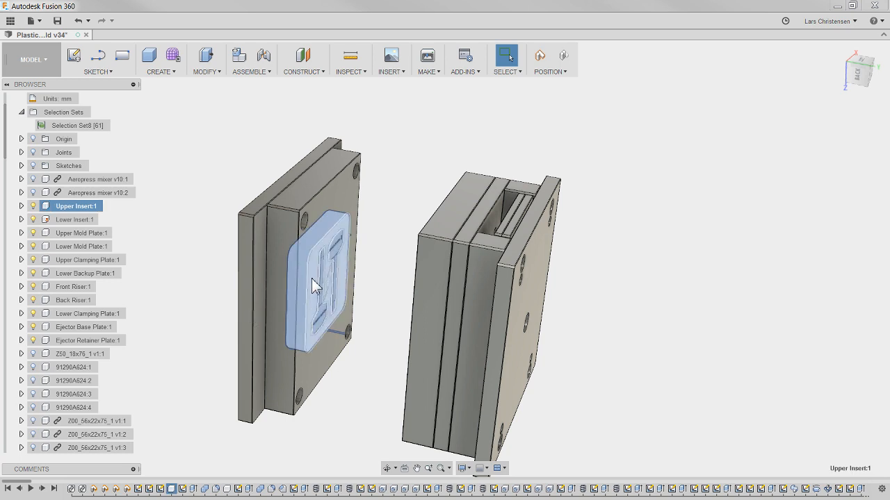
{"action": "left_click", "coordinate": [72, 233], "text": "ctrl"}
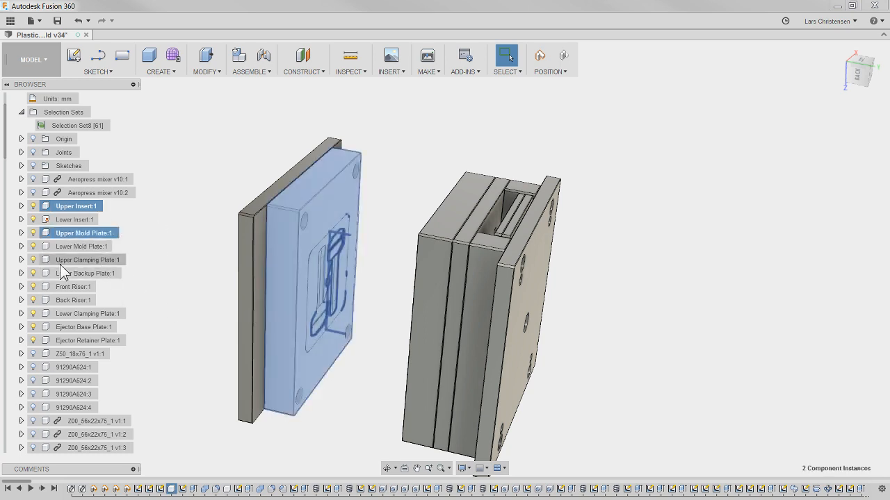
{"action": "left_click", "coordinate": [84, 260], "text": "ctrl"}
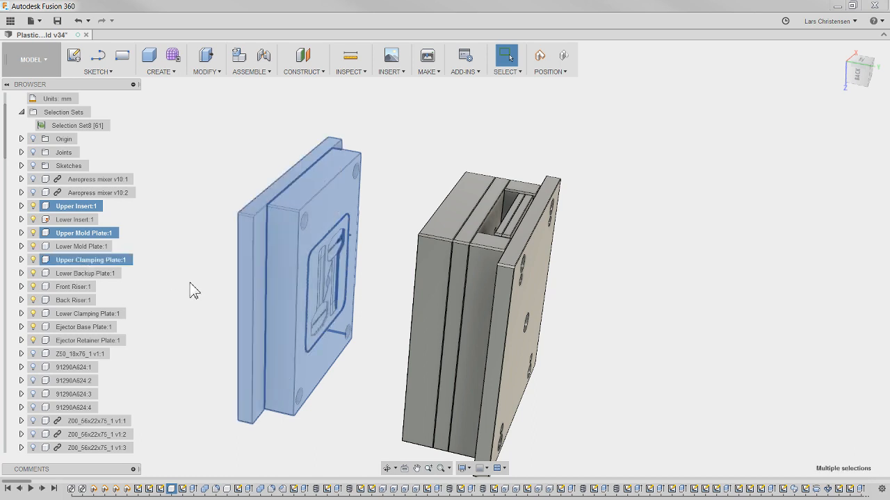
{"action": "right_click", "coordinate": [89, 268]}
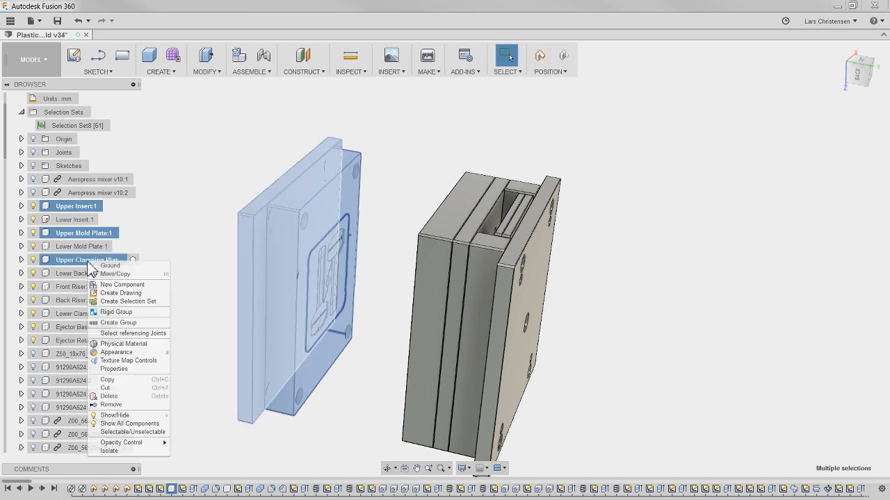
{"action": "left_click", "coordinate": [116, 302]}
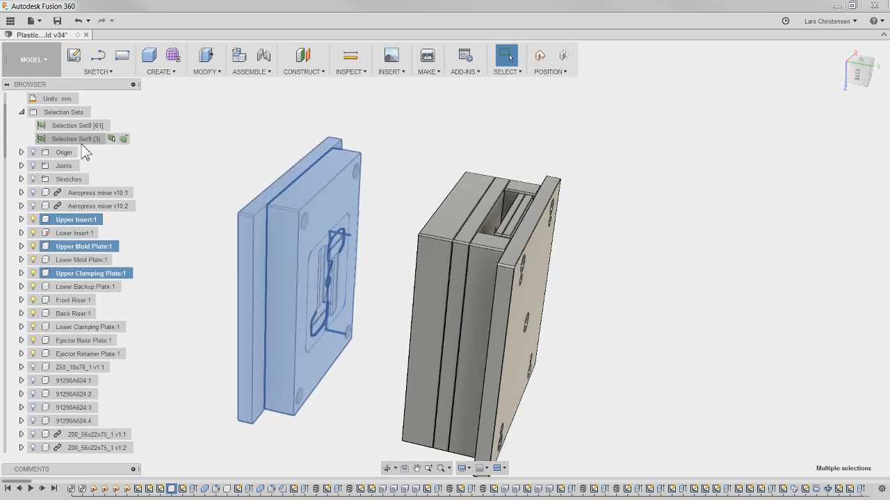
Clear the selection, reselect the three upper components through their new selection set and hide them.
{"action": "left_click", "coordinate": [159, 162]}
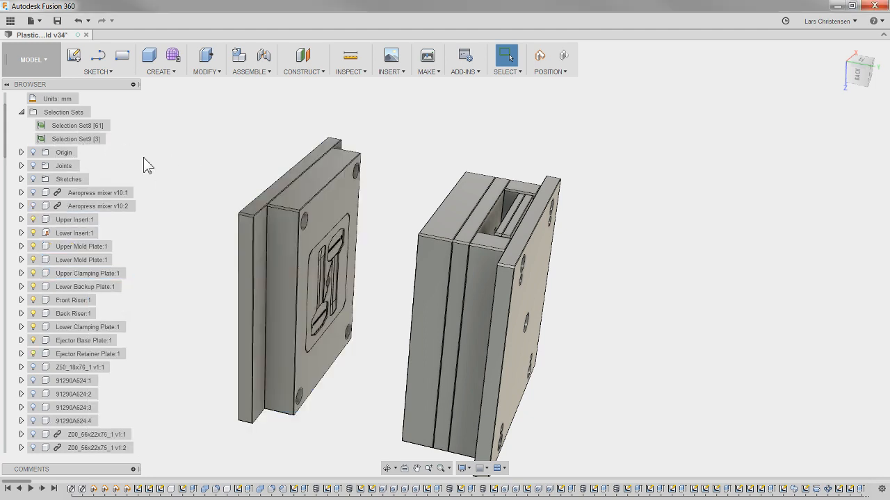
{"action": "left_click", "coordinate": [112, 139]}
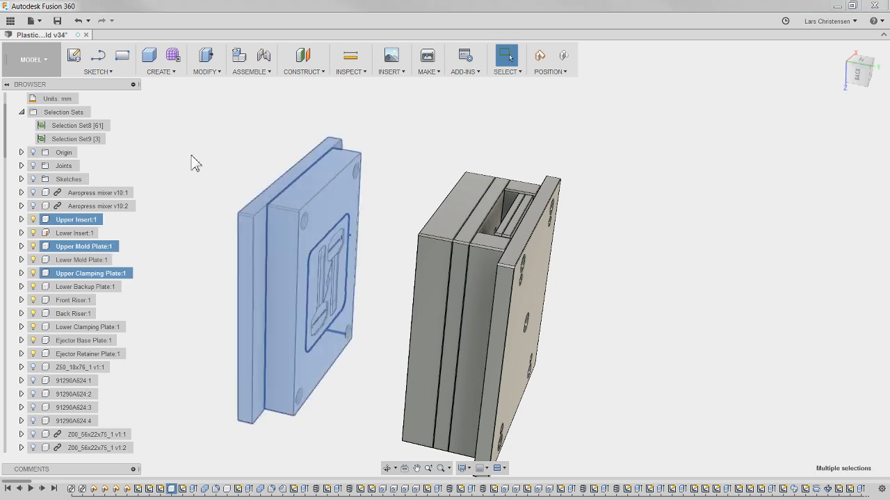
{"action": "key", "text": "v"}
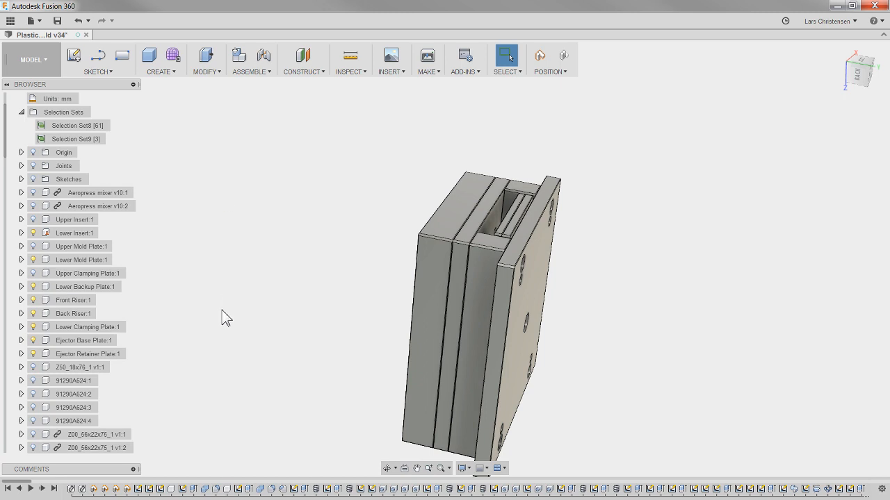
Rename the selection set of the three upper components to Upper Half.
{"action": "left_click", "coordinate": [79, 140]}
{"action": "double_click", "coordinate": [77, 139]}
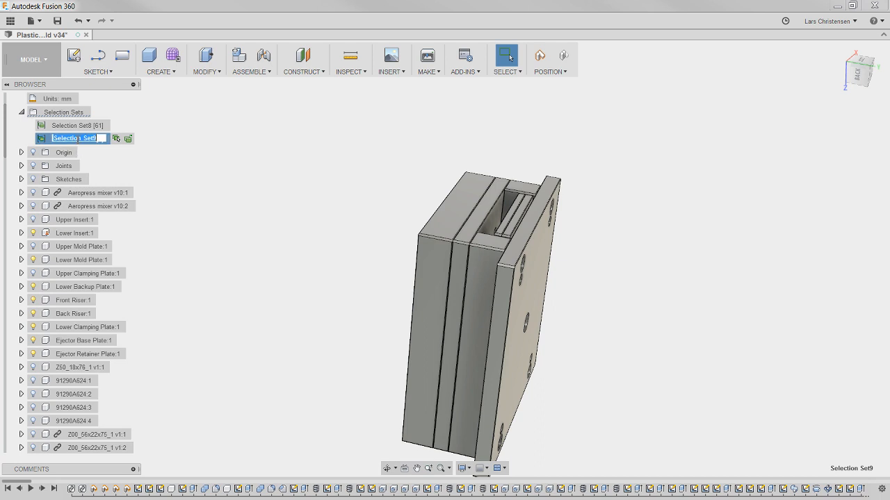
{"action": "type", "text": "Up"}
{"action": "key", "text": "Return"}
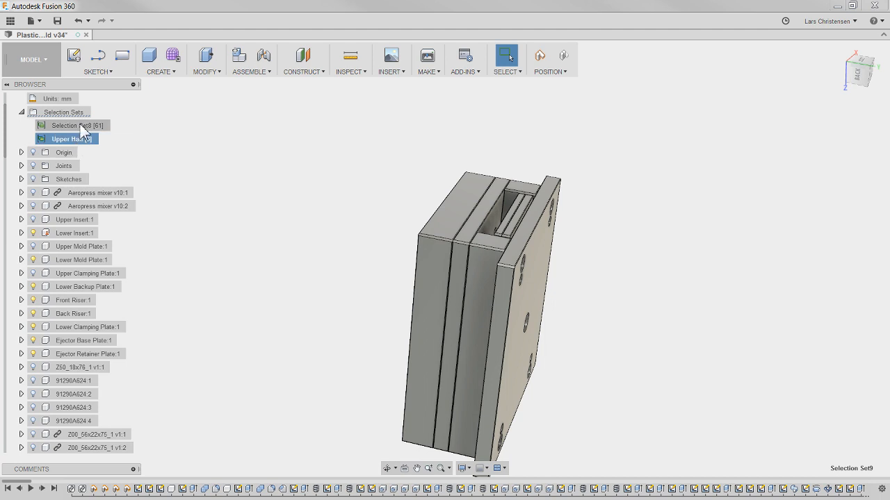
Rename the selection set of the hardware components to Hardware.
{"action": "left_click", "coordinate": [81, 126]}
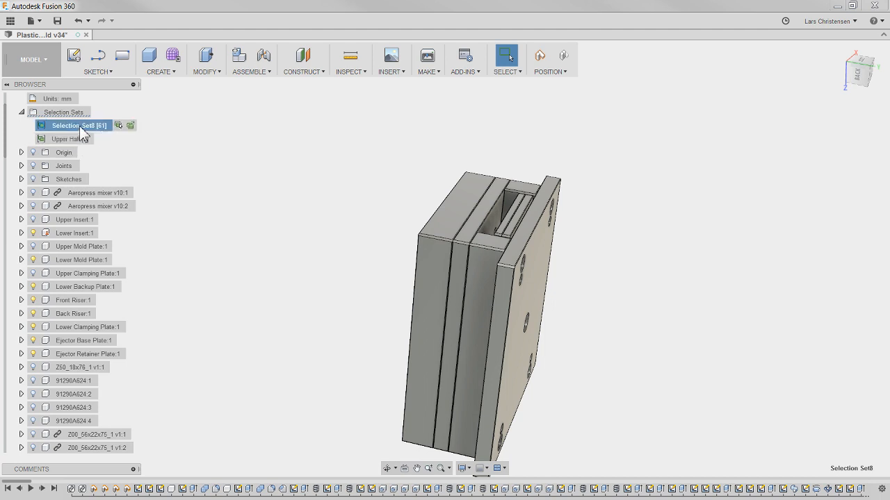
{"action": "double_click", "coordinate": [81, 125]}
{"action": "type", "text": "Hardware"}
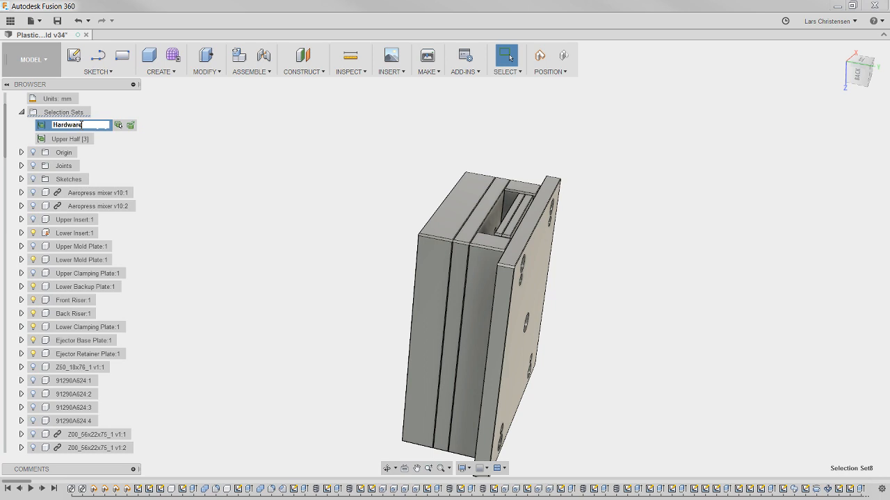
{"action": "key", "text": "Return"}
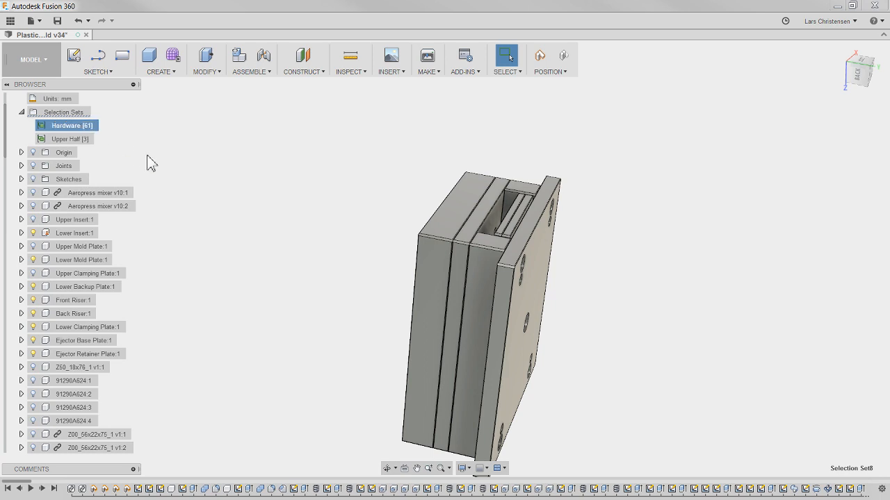
Create a selection set from Ejector Retainer Plate:1 and Ejector Base Plate:1.
{"action": "middle_click_drag", "start_coordinate": [458, 298], "coordinate": [215, 318], "text": "shift"}
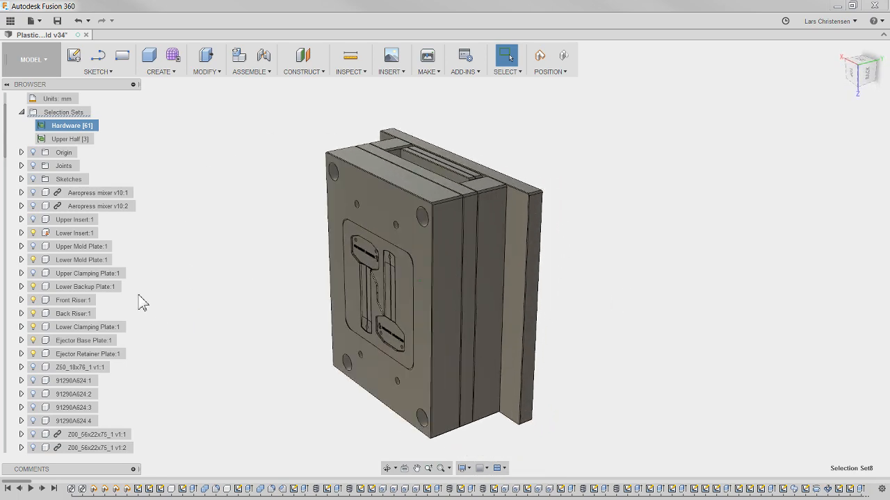
{"action": "left_click", "coordinate": [195, 424]}
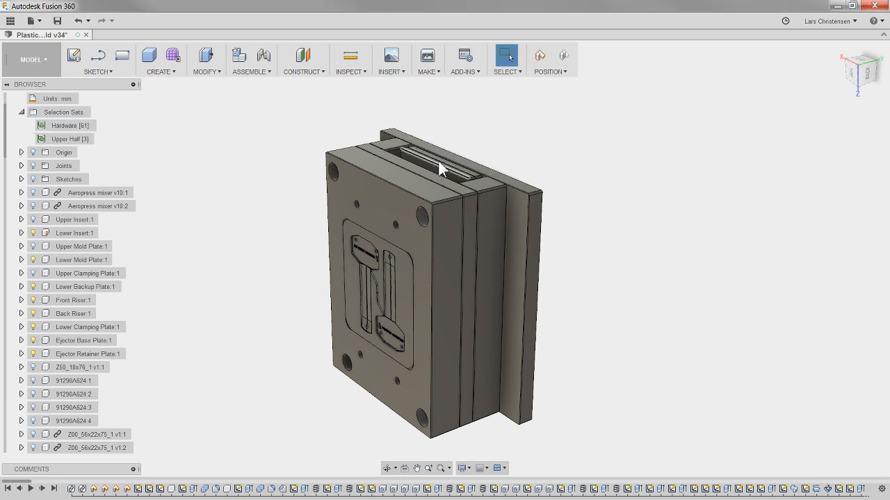
{"action": "left_click", "coordinate": [80, 354]}
{"action": "left_click", "coordinate": [84, 341], "text": "ctrl"}
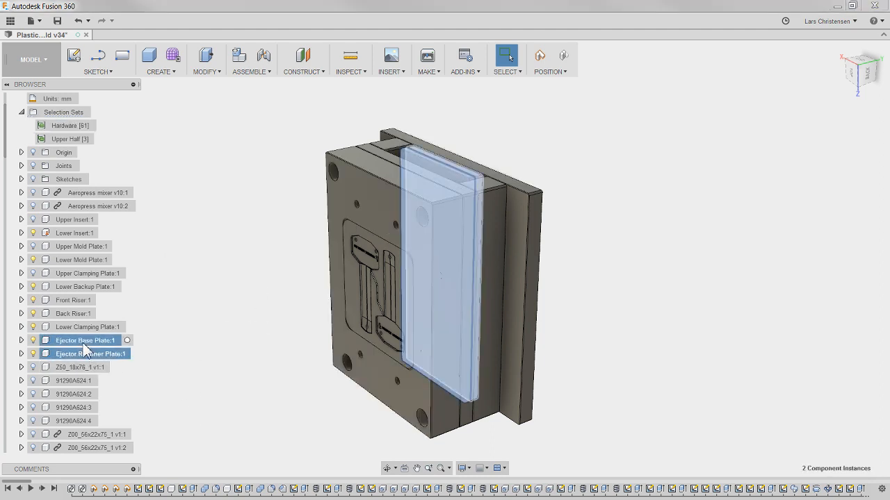
{"action": "right_click", "coordinate": [85, 344]}
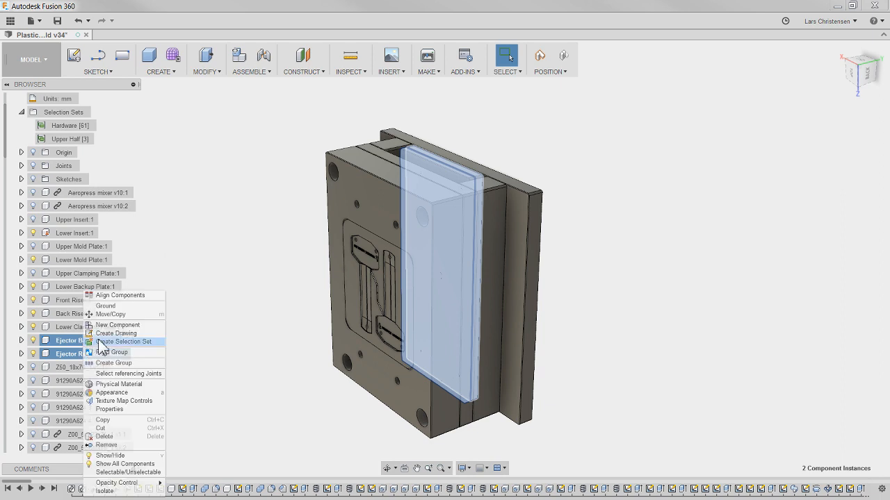
{"action": "left_click", "coordinate": [104, 341]}
Rename the new ejector plate set to Ejection Plates, and use it to select and hide both plates.
{"action": "left_click", "coordinate": [72, 154]}
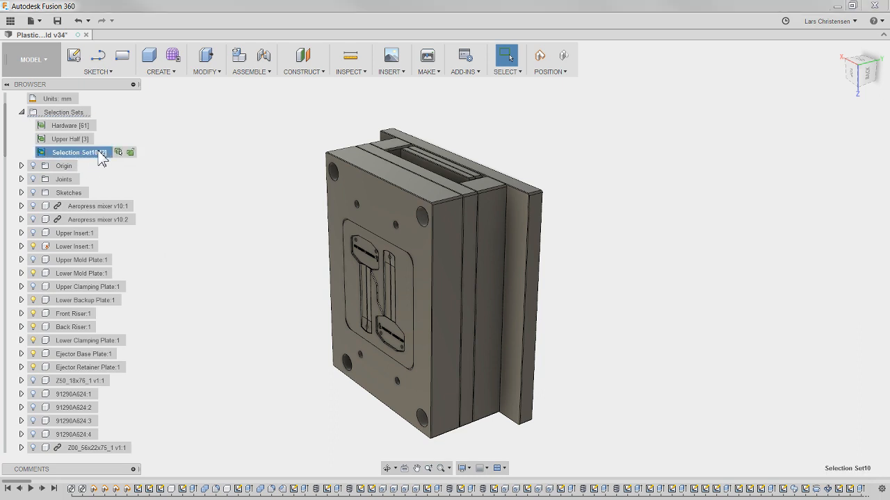
{"action": "double_click", "coordinate": [100, 154]}
{"action": "type", "text": "Ejection Plates"}
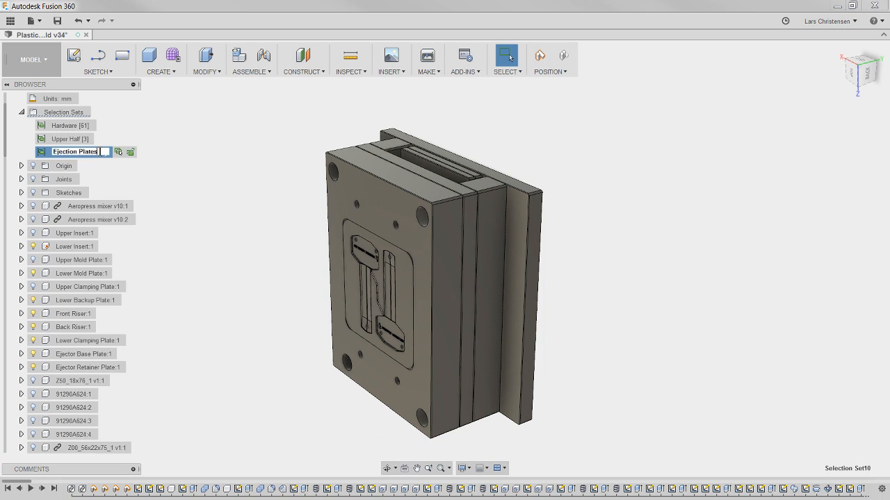
{"action": "key", "text": "Return"}
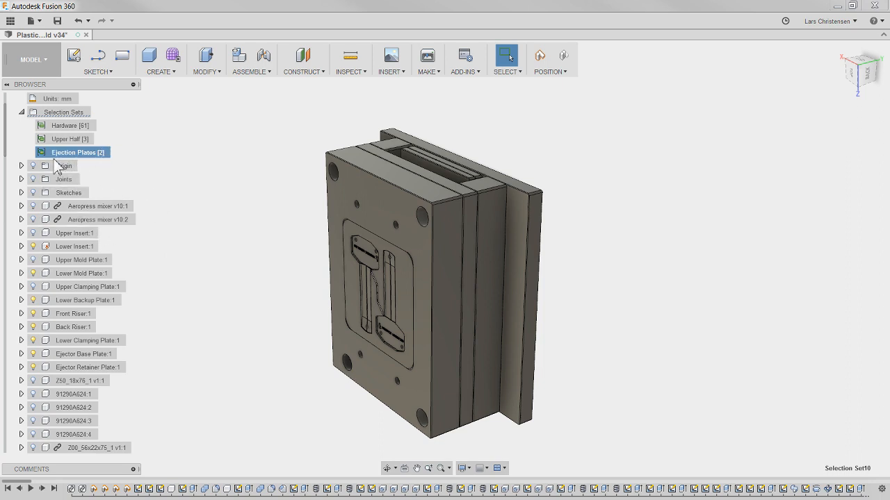
{"action": "left_click", "coordinate": [124, 154]}
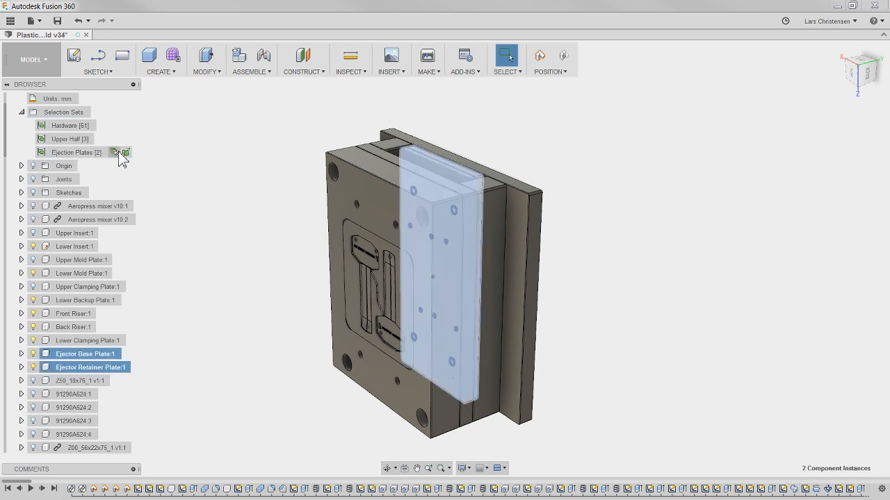
{"action": "key", "text": "v"}
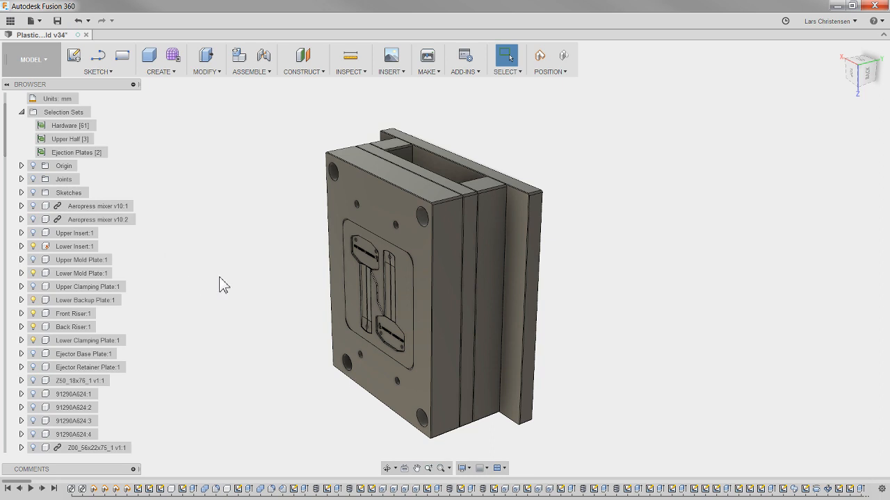
Create a selection set from the Lower Insert, Lower Mold Plate, Lower Backup Plate, Front Riser, Back Riser and Lower Clamping Plate.
{"action": "left_click", "coordinate": [69, 246]}
{"action": "left_click", "coordinate": [87, 274], "text": "ctrl"}
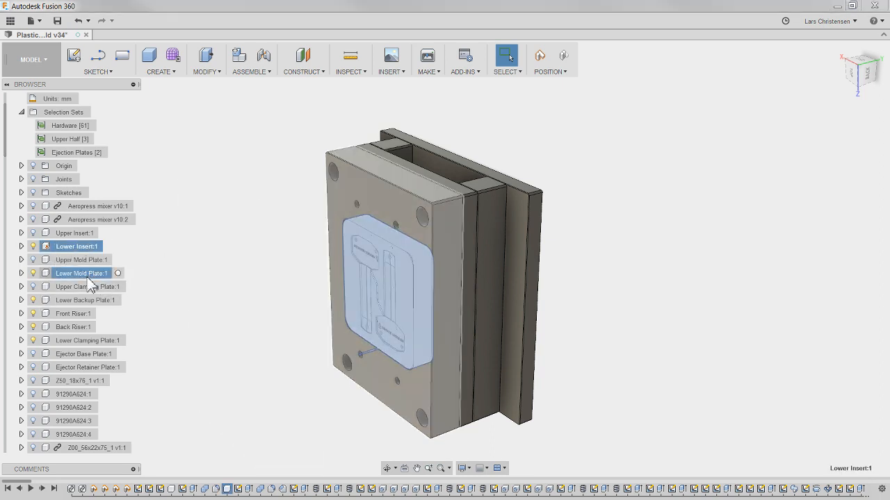
{"action": "left_click", "coordinate": [73, 300], "text": "ctrl"}
{"action": "left_click", "coordinate": [73, 314], "text": "ctrl"}
{"action": "left_click", "coordinate": [73, 326], "text": "ctrl"}
{"action": "left_click", "coordinate": [73, 341], "text": "ctrl"}
{"action": "right_click", "coordinate": [73, 341]}
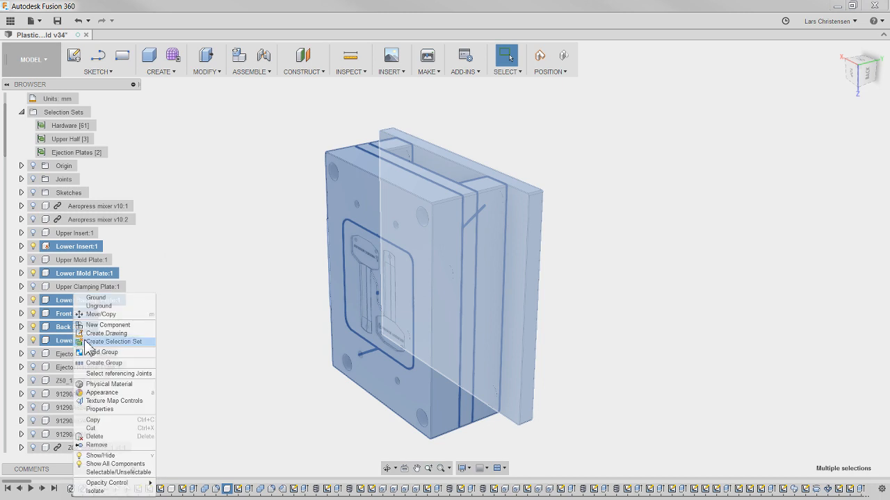
{"action": "left_click", "coordinate": [85, 342]}
Rename the selection set of the six lower components to Lower Half.
{"action": "left_click", "coordinate": [69, 167]}
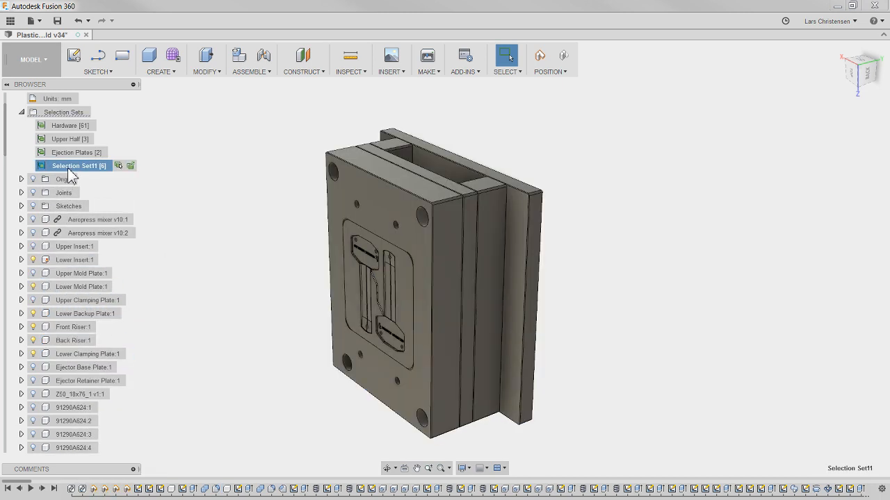
{"action": "double_click", "coordinate": [69, 168]}
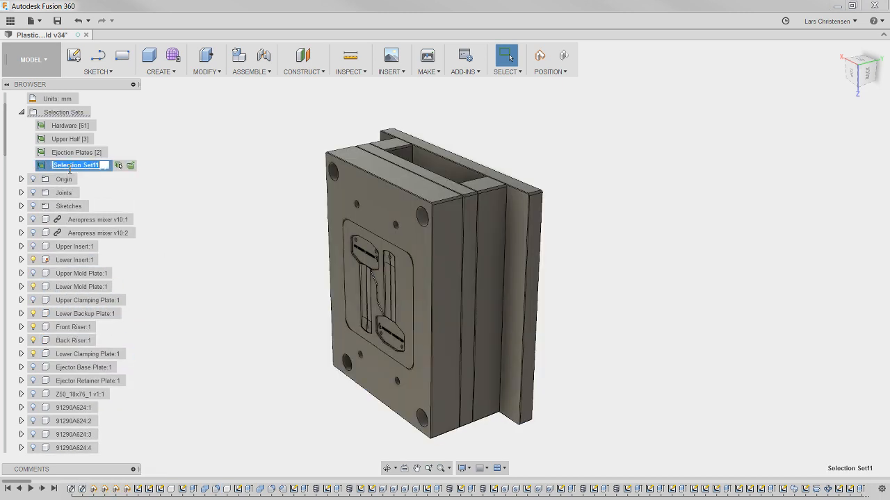
{"action": "type", "text": "Lower Half"}
{"action": "key", "text": "Return"}
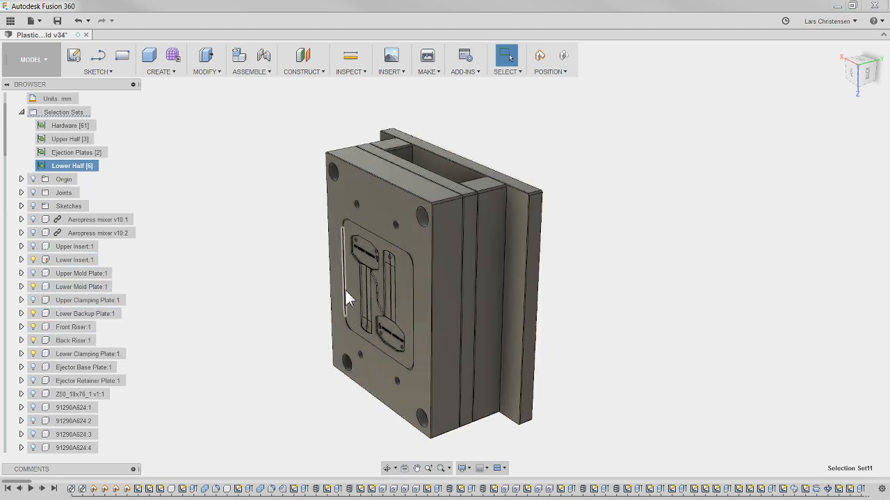
Use the Hardware selection set to select all hardware components and make them visible.
{"action": "mouse_move", "coordinate": [87, 125]}
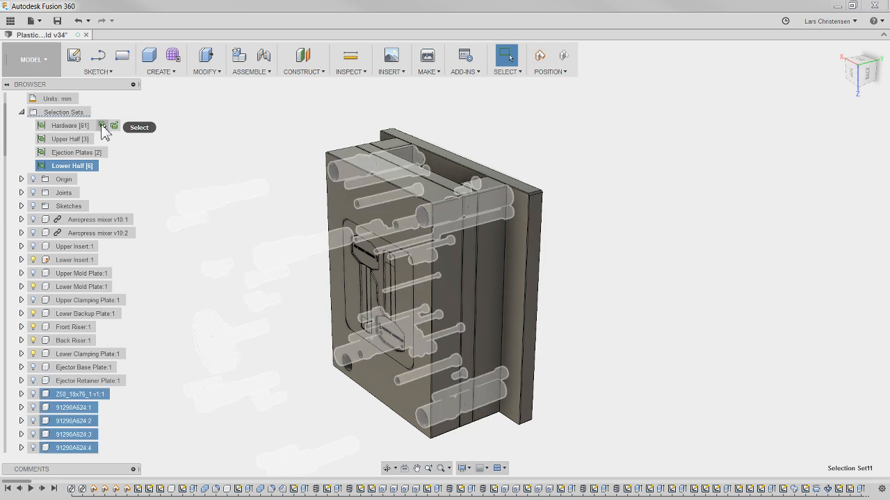
{"action": "left_click", "coordinate": [102, 126]}
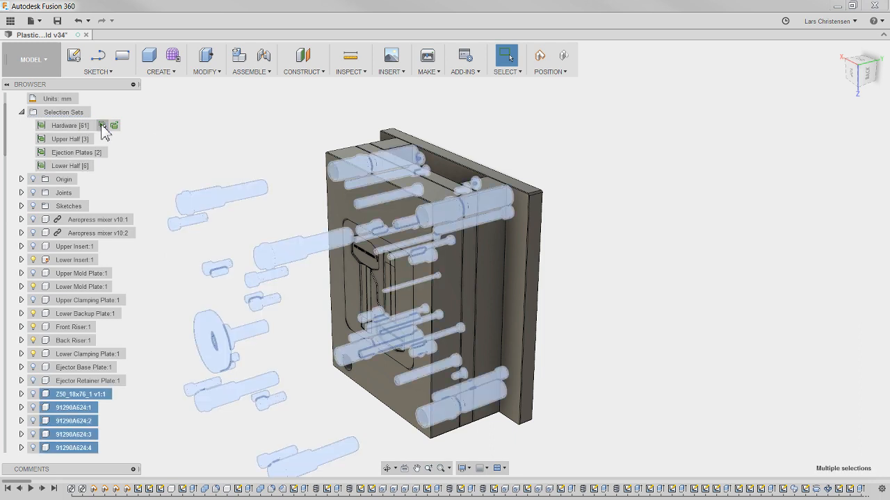
{"action": "left_click", "coordinate": [605, 174]}
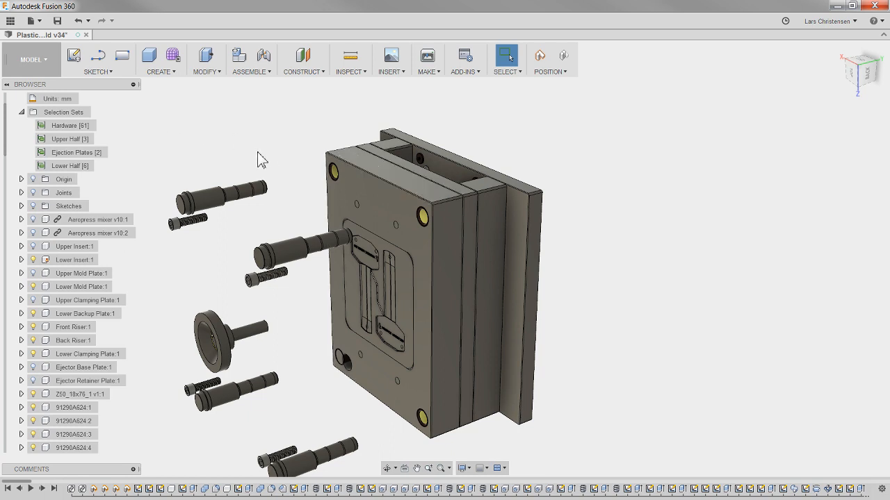
Show the Upper Half components and the ejector plates by selecting them through the Upper Half and Ejection Plates sets.
{"action": "left_click", "coordinate": [100, 139]}
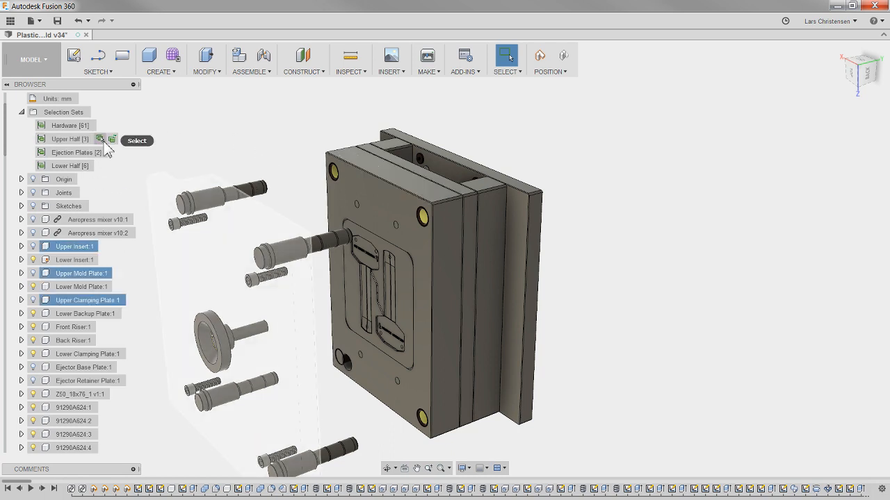
{"action": "left_click", "coordinate": [109, 141]}
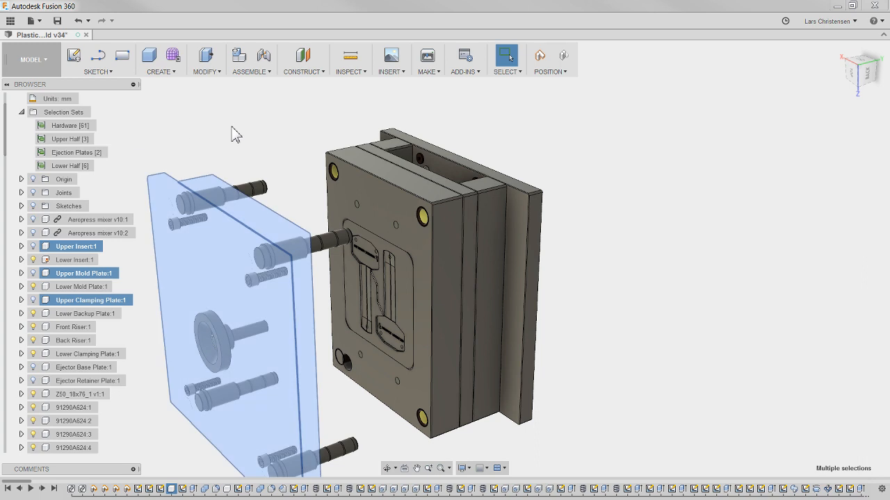
{"action": "left_click", "coordinate": [249, 129]}
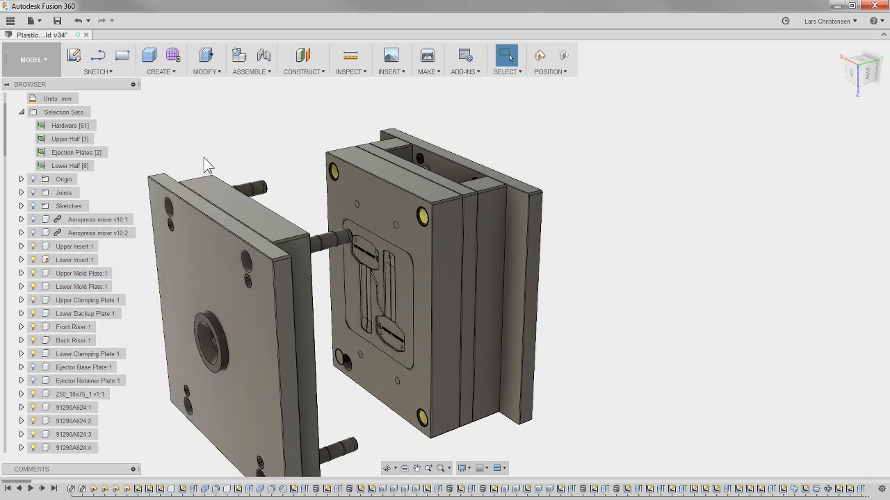
{"action": "left_click", "coordinate": [115, 152]}
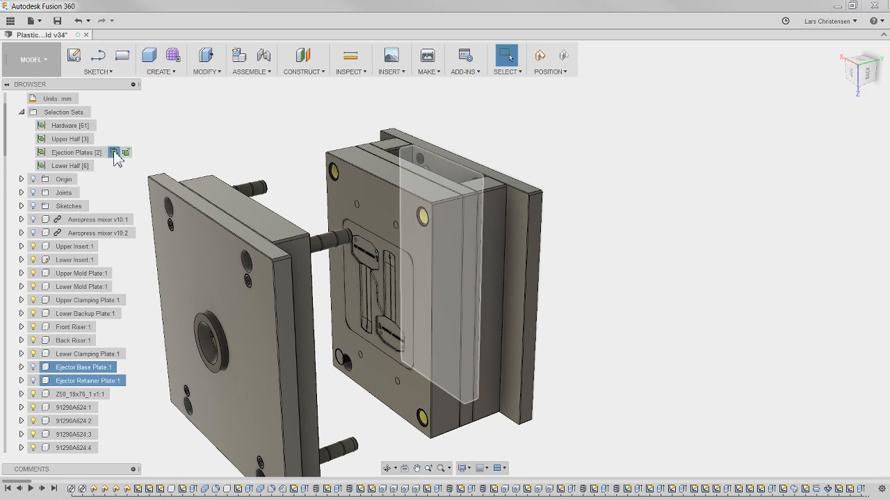
{"action": "left_click", "coordinate": [178, 116]}
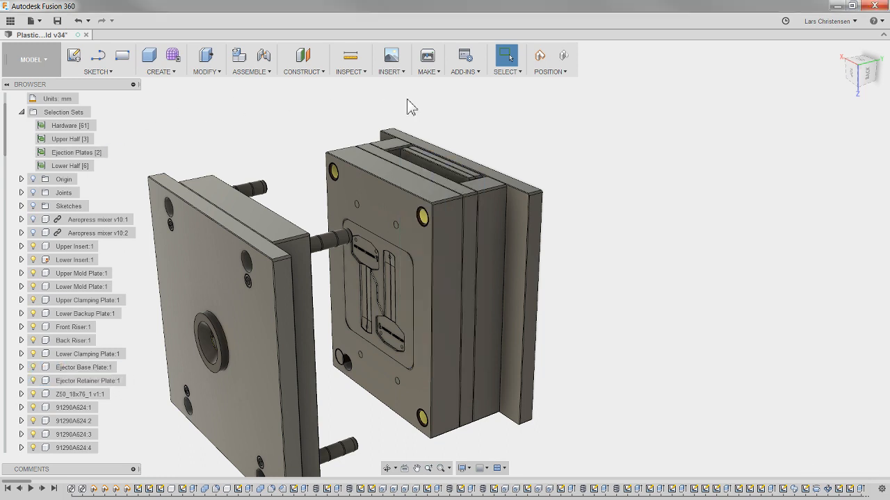
Hide the Lower Half components and both ejector plates by selecting them through their selection sets.
{"action": "left_click", "coordinate": [115, 165]}
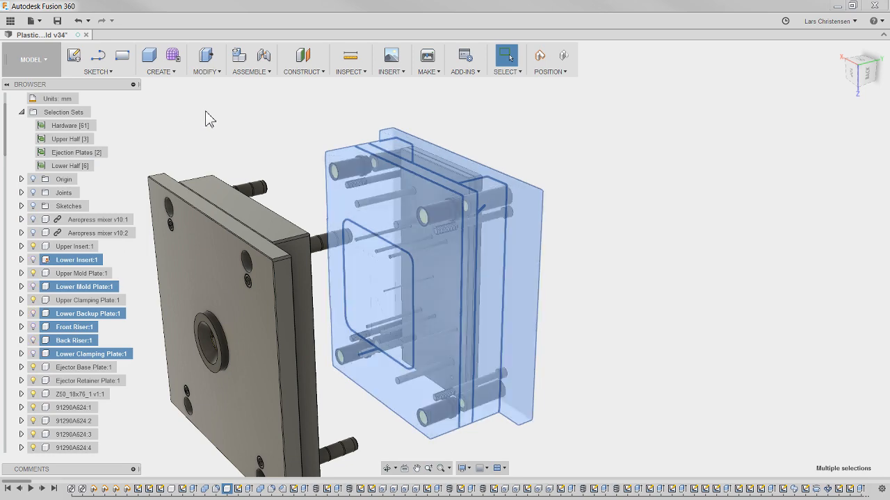
{"action": "key", "text": "v"}
{"action": "middle_click_drag", "start_coordinate": [483, 315], "coordinate": [242, 273], "text": "shift"}
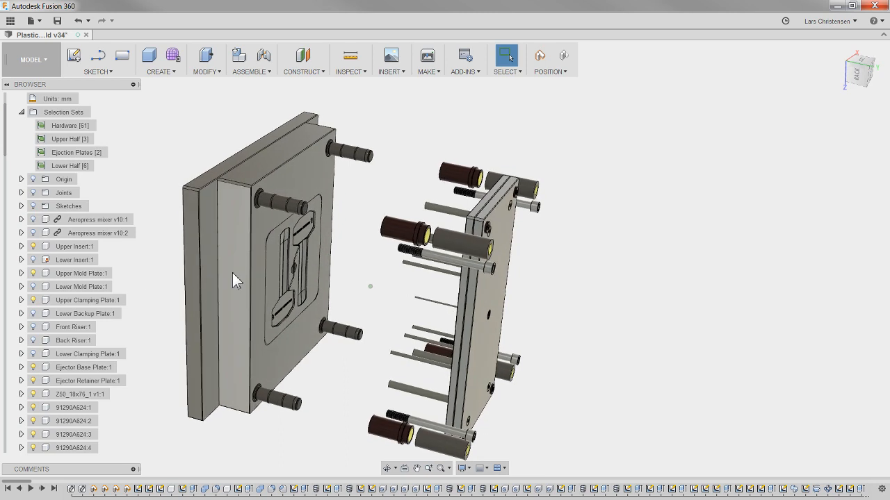
{"action": "mouse_move", "coordinate": [85, 171]}
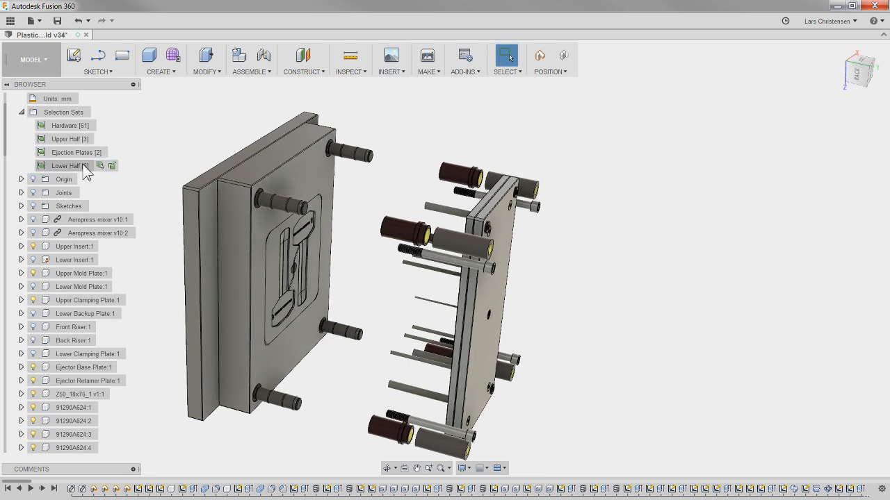
{"action": "left_click", "coordinate": [114, 153]}
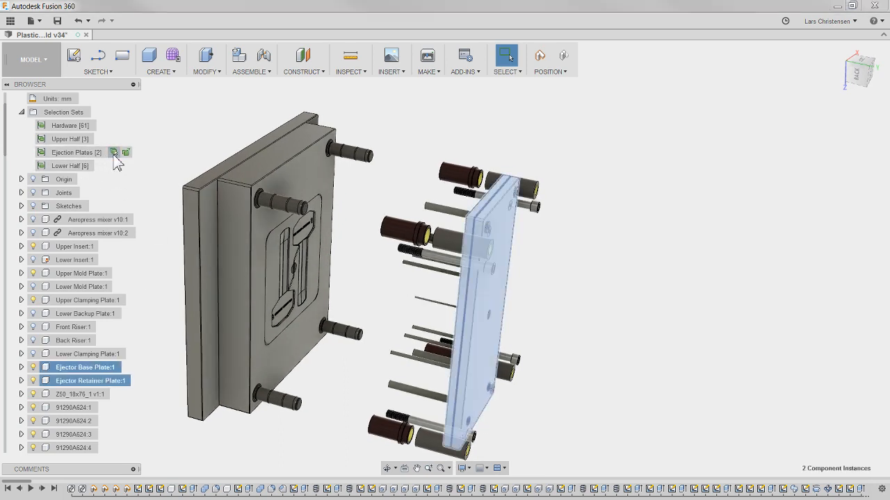
{"action": "key", "text": "v"}
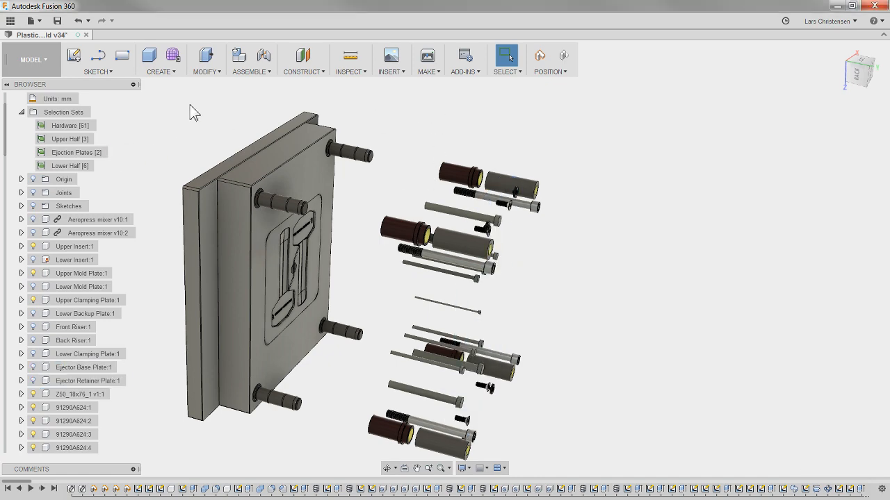
Hide all hardware by selecting it through the Hardware set, leaving only the upper mold half on display.
{"action": "left_click", "coordinate": [102, 125]}
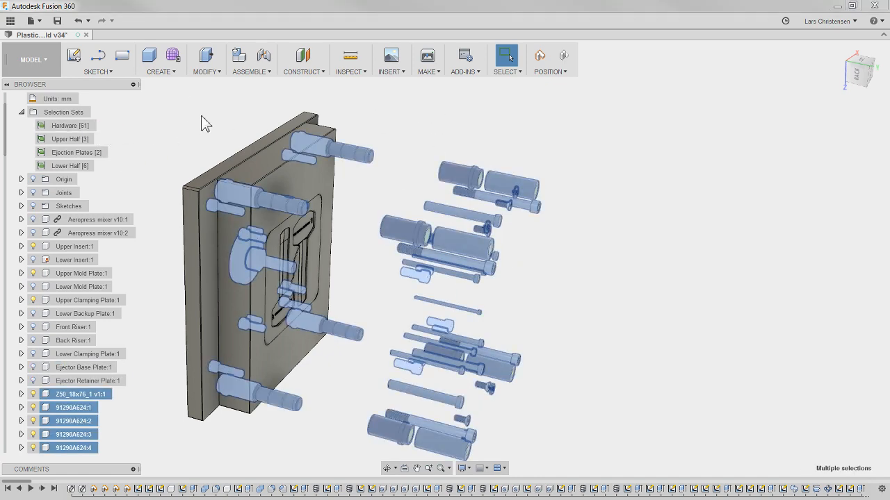
{"action": "key", "text": "v"}
{"action": "middle_click_drag", "start_coordinate": [597, 264], "coordinate": [582, 264], "text": "shift"}
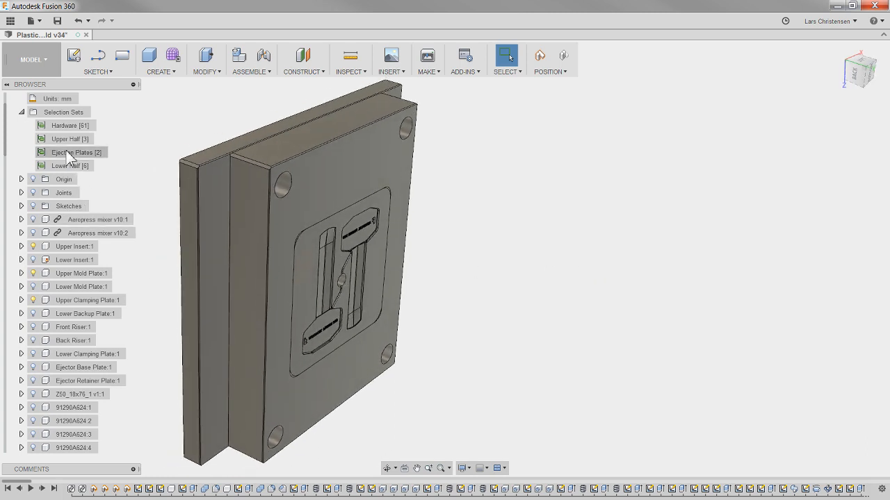
Add Lower Insert:1 to the selected Upper Half components and update the Upper Half selection set with it.
{"action": "mouse_move", "coordinate": [70, 145]}
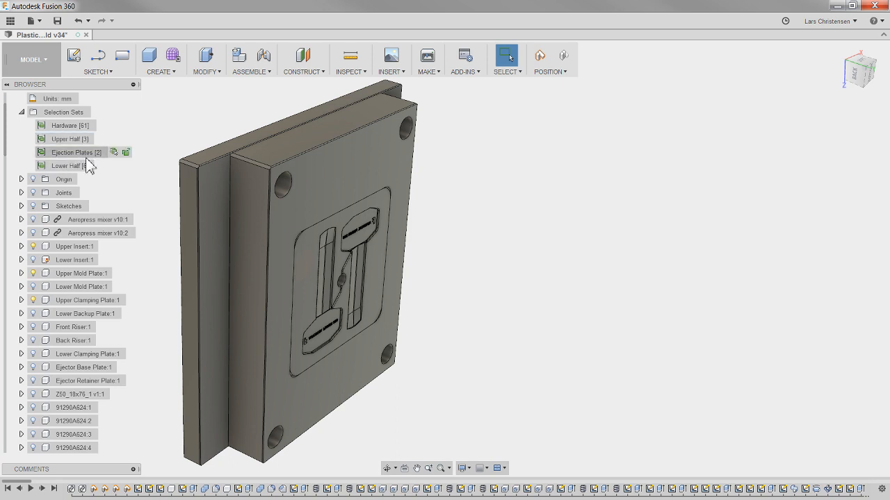
{"action": "left_click", "coordinate": [101, 142]}
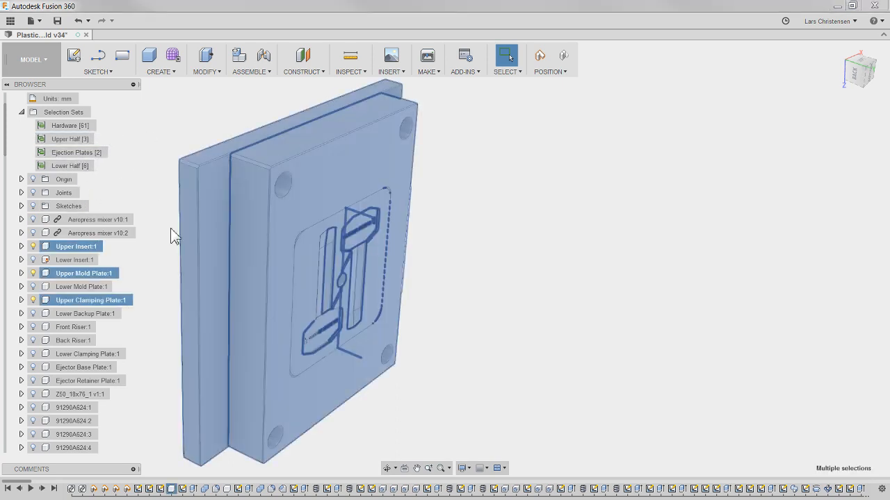
{"action": "left_click", "coordinate": [73, 260], "text": "ctrl"}
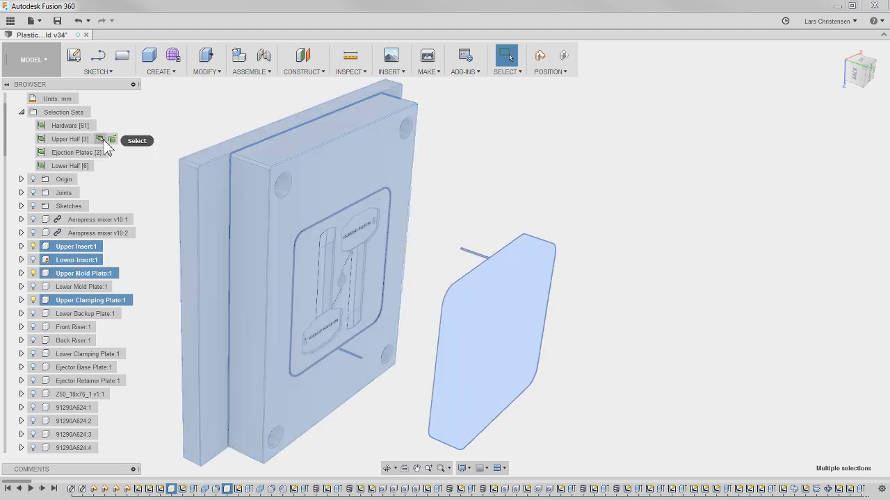
{"action": "left_click", "coordinate": [111, 139]}
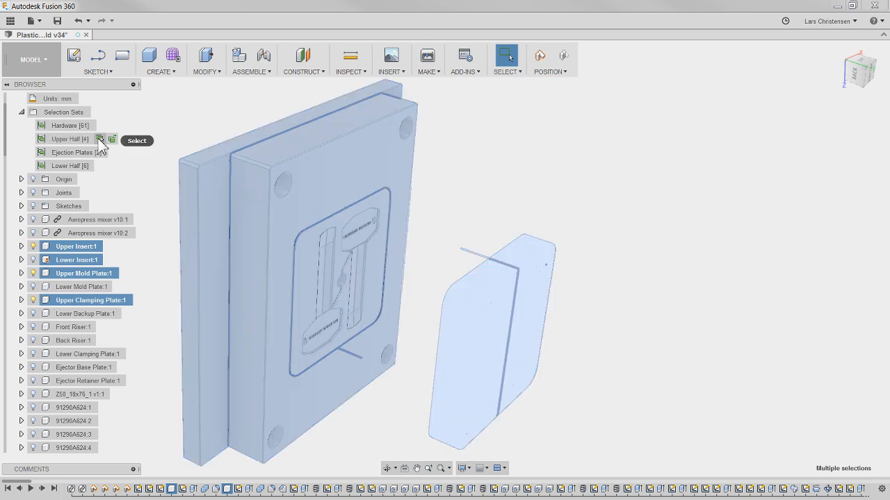
Reselect the updated Upper Half set, turn on the visibility of Lower Insert:1 and clear the selection.
{"action": "left_click", "coordinate": [101, 141]}
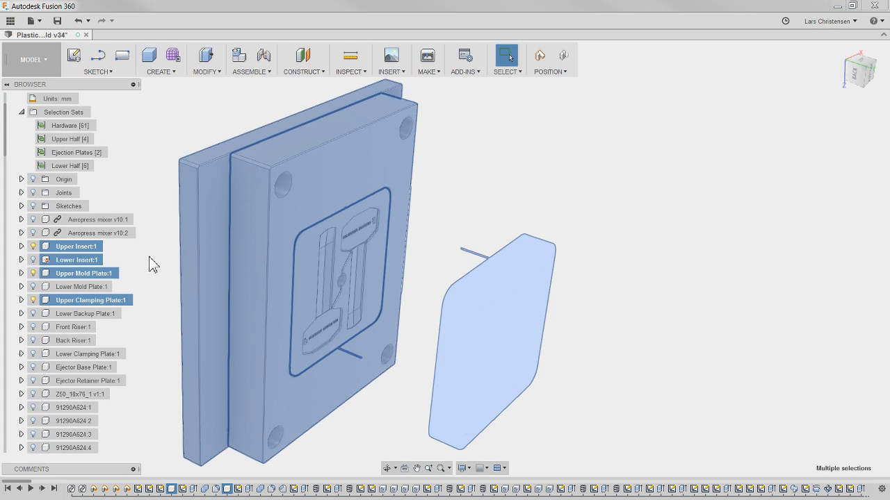
{"action": "left_click", "coordinate": [32, 261]}
{"action": "left_click", "coordinate": [145, 171]}
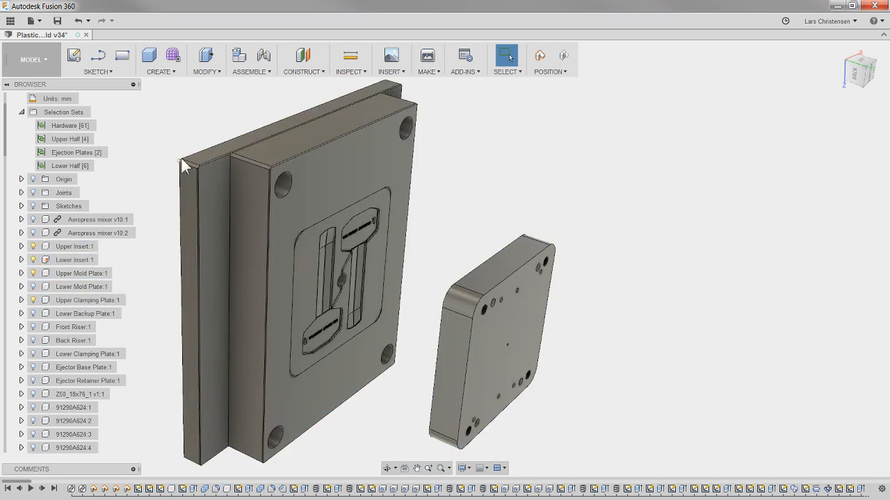
Use the updated Upper Half set to hide all its components, including the Lower Insert, and show them again.
{"action": "left_click", "coordinate": [108, 139]}
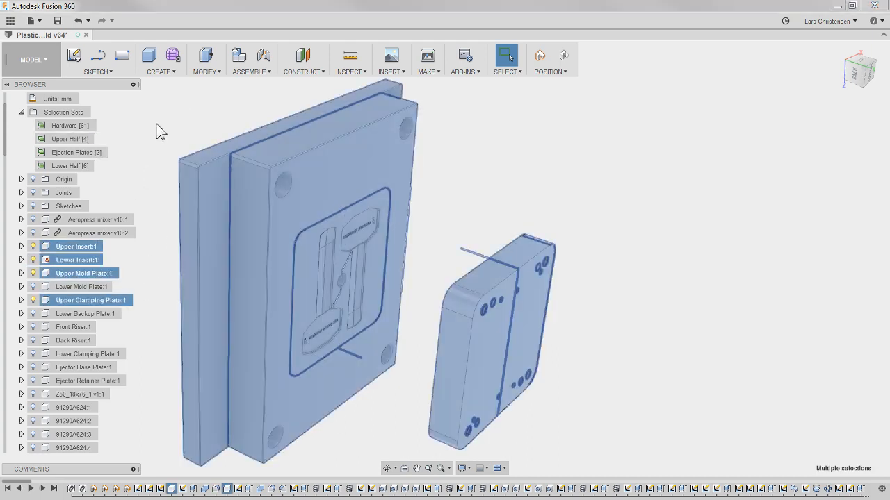
{"action": "left_click", "coordinate": [164, 131]}
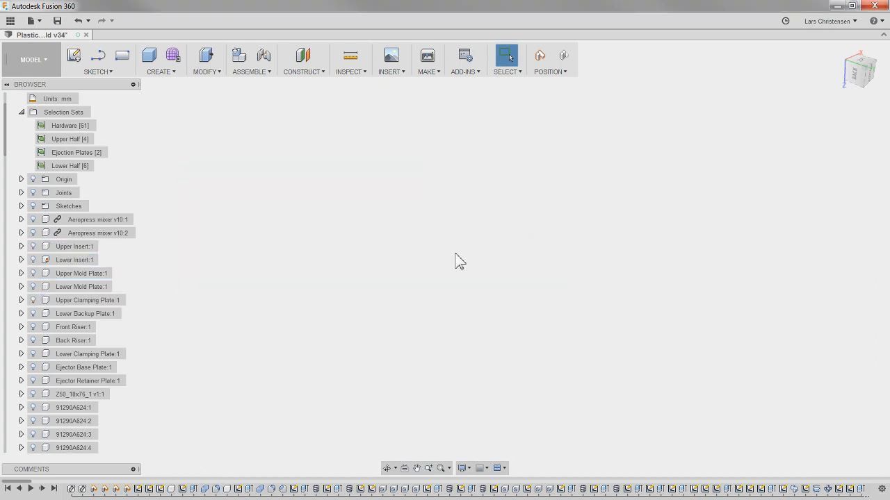
{"action": "left_click", "coordinate": [98, 140]}
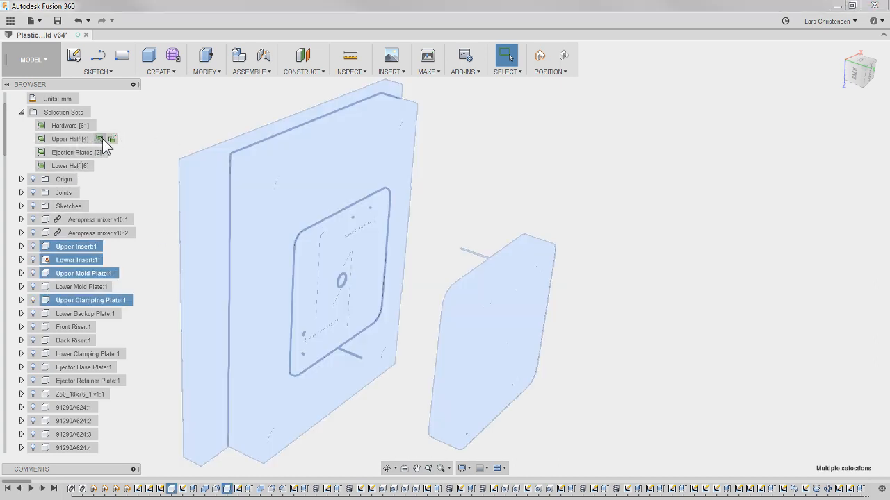
{"action": "left_click", "coordinate": [632, 225]}
{"action": "middle_click_drag", "start_coordinate": [624, 228], "coordinate": [490, 267], "text": "shift"}
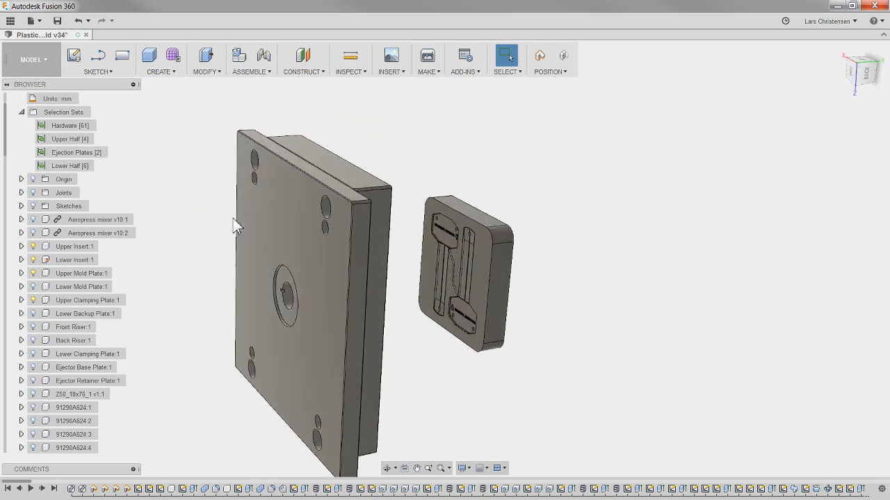